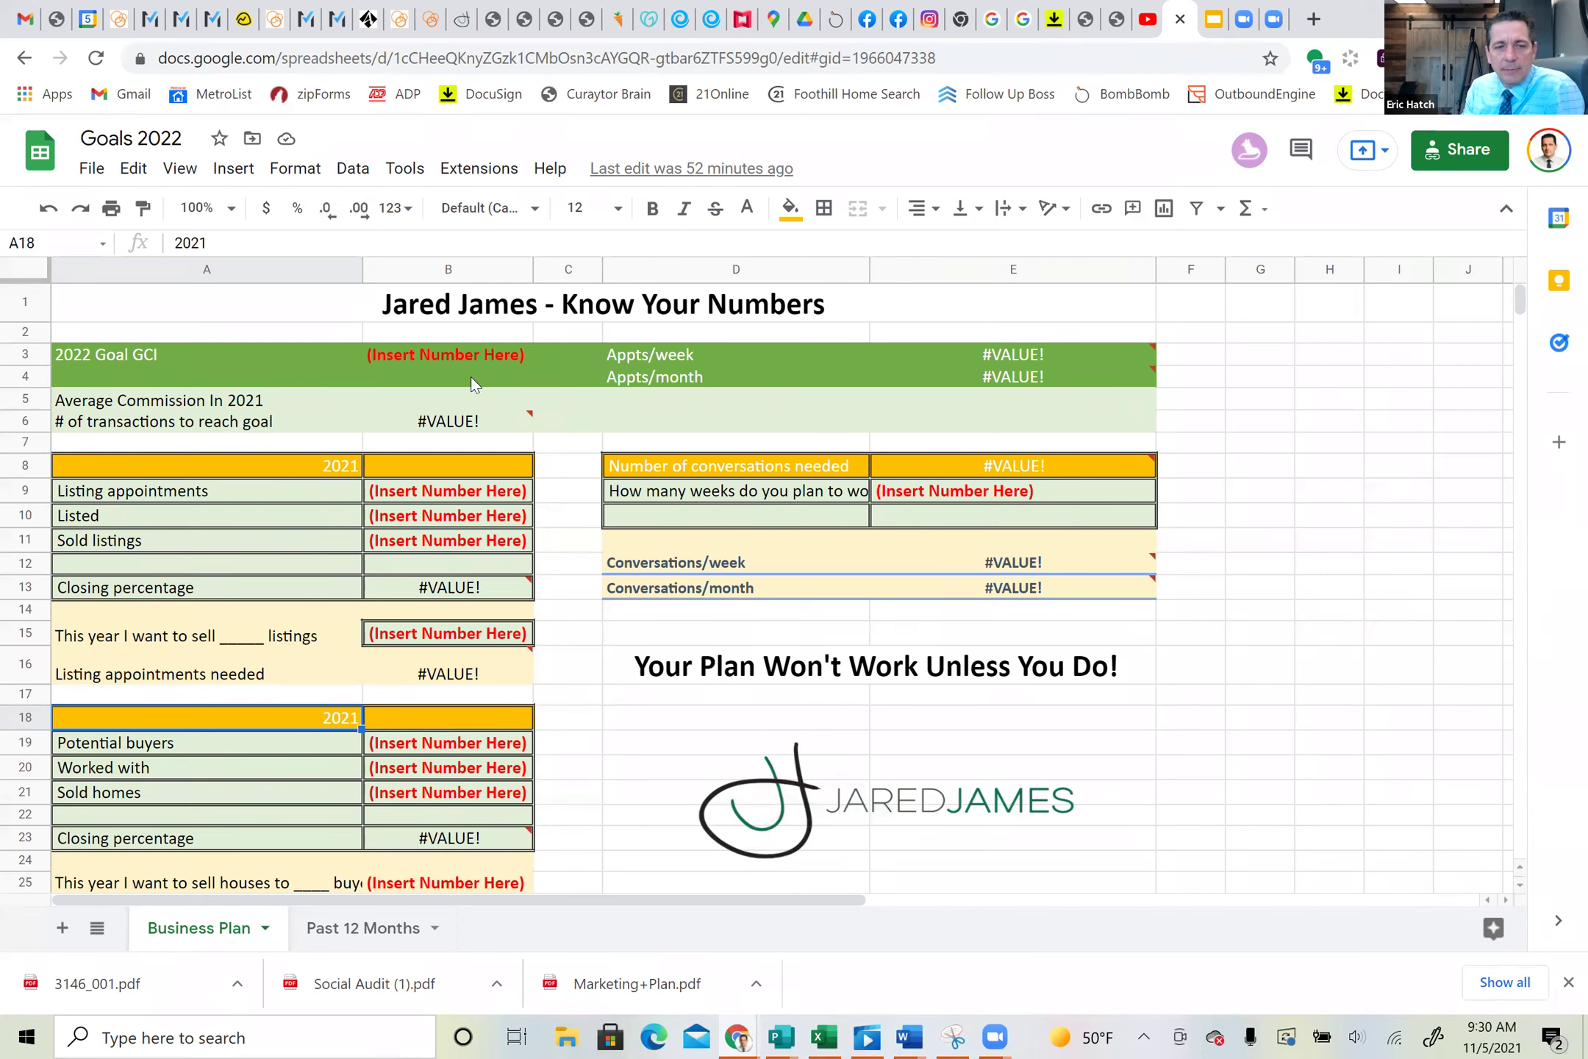
# Step: Set the 2022 Goal GCI in cell B3 to 100000
pyautogui.click(462, 356)
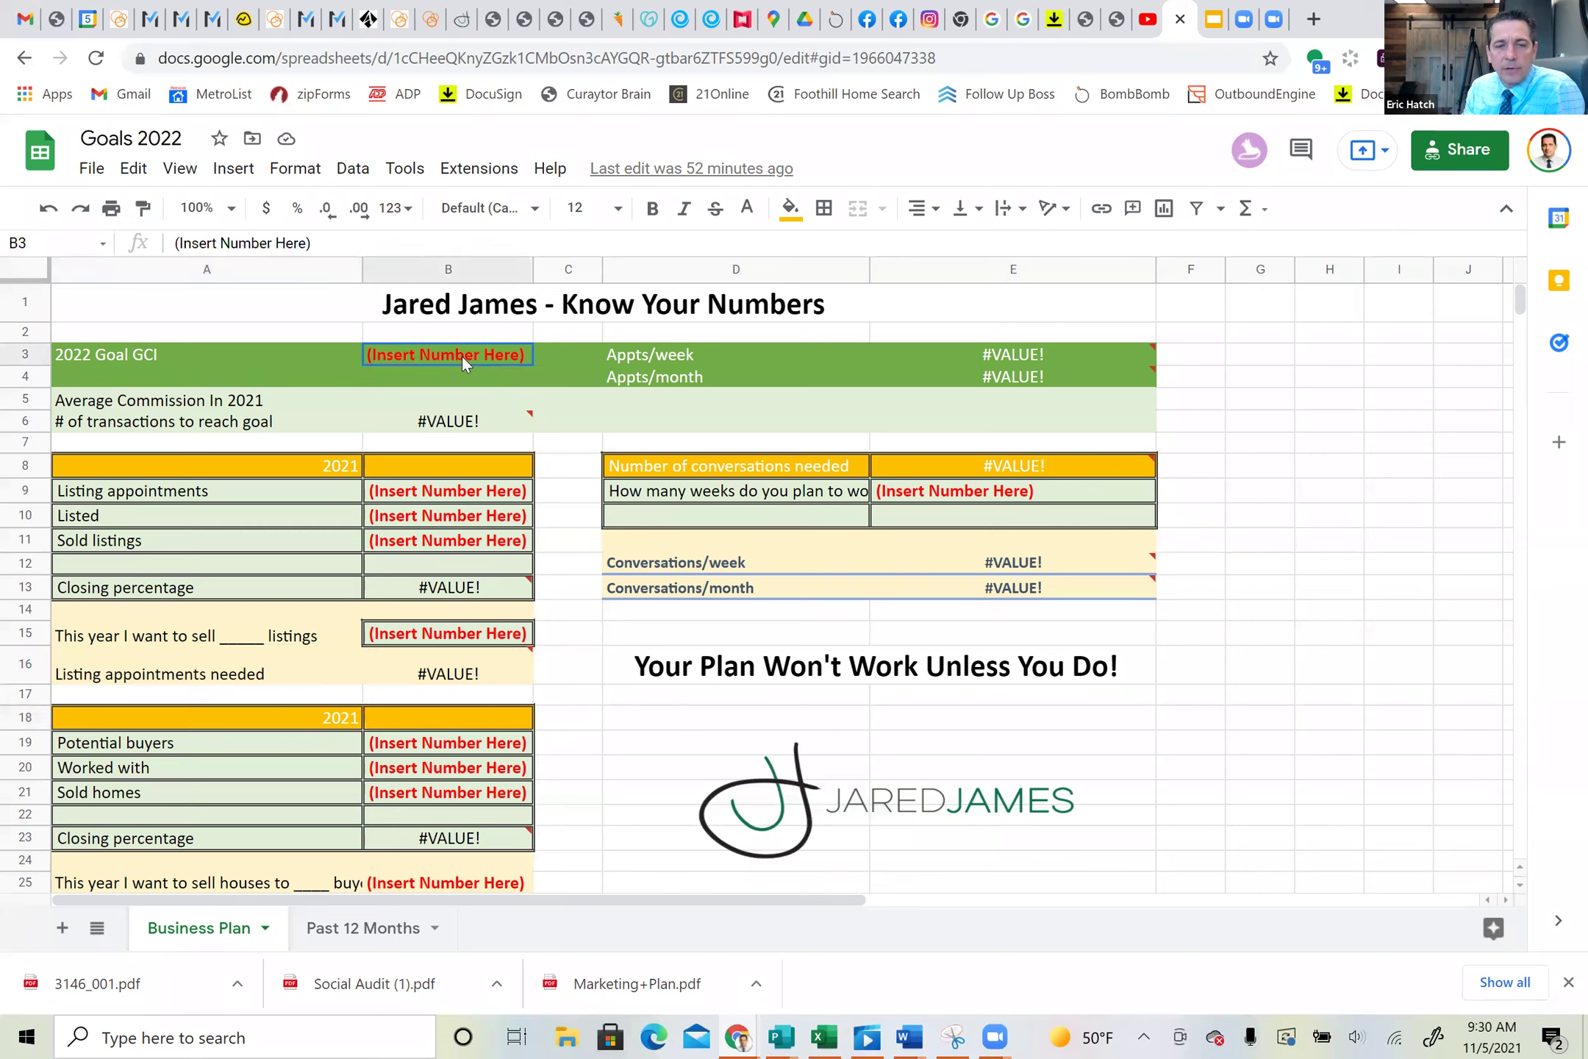
pyautogui.doubleClick(462, 356)
pyautogui.tripleClick(463, 358)
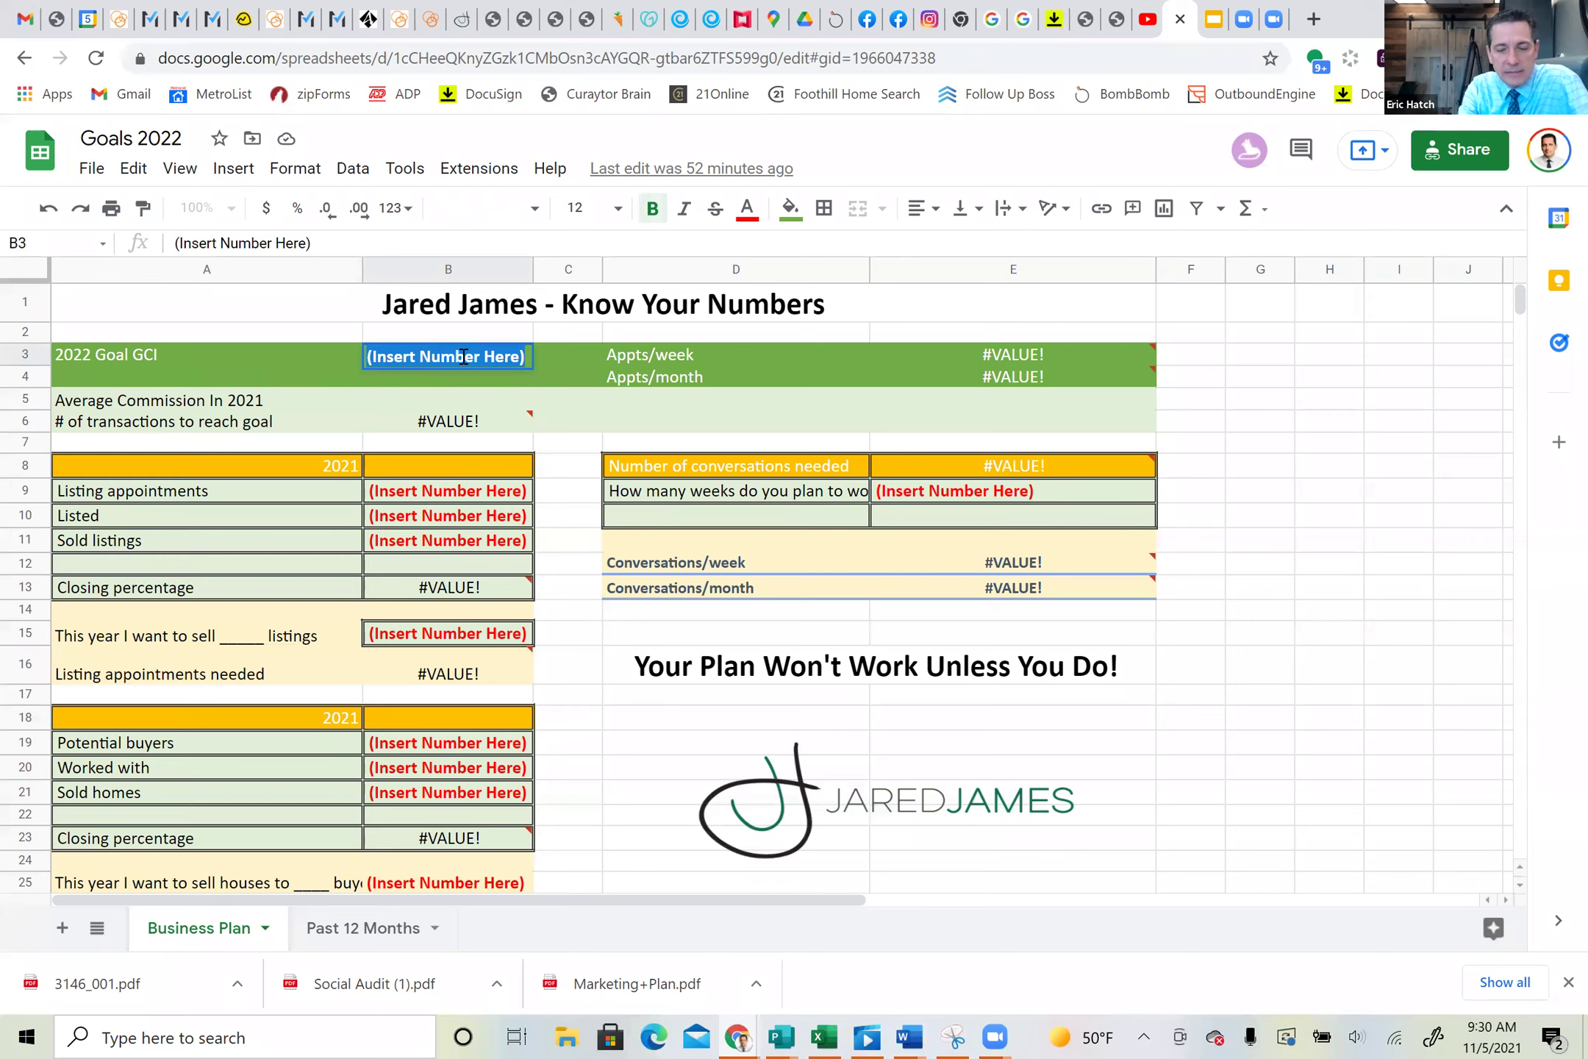
pyautogui.write('100000')
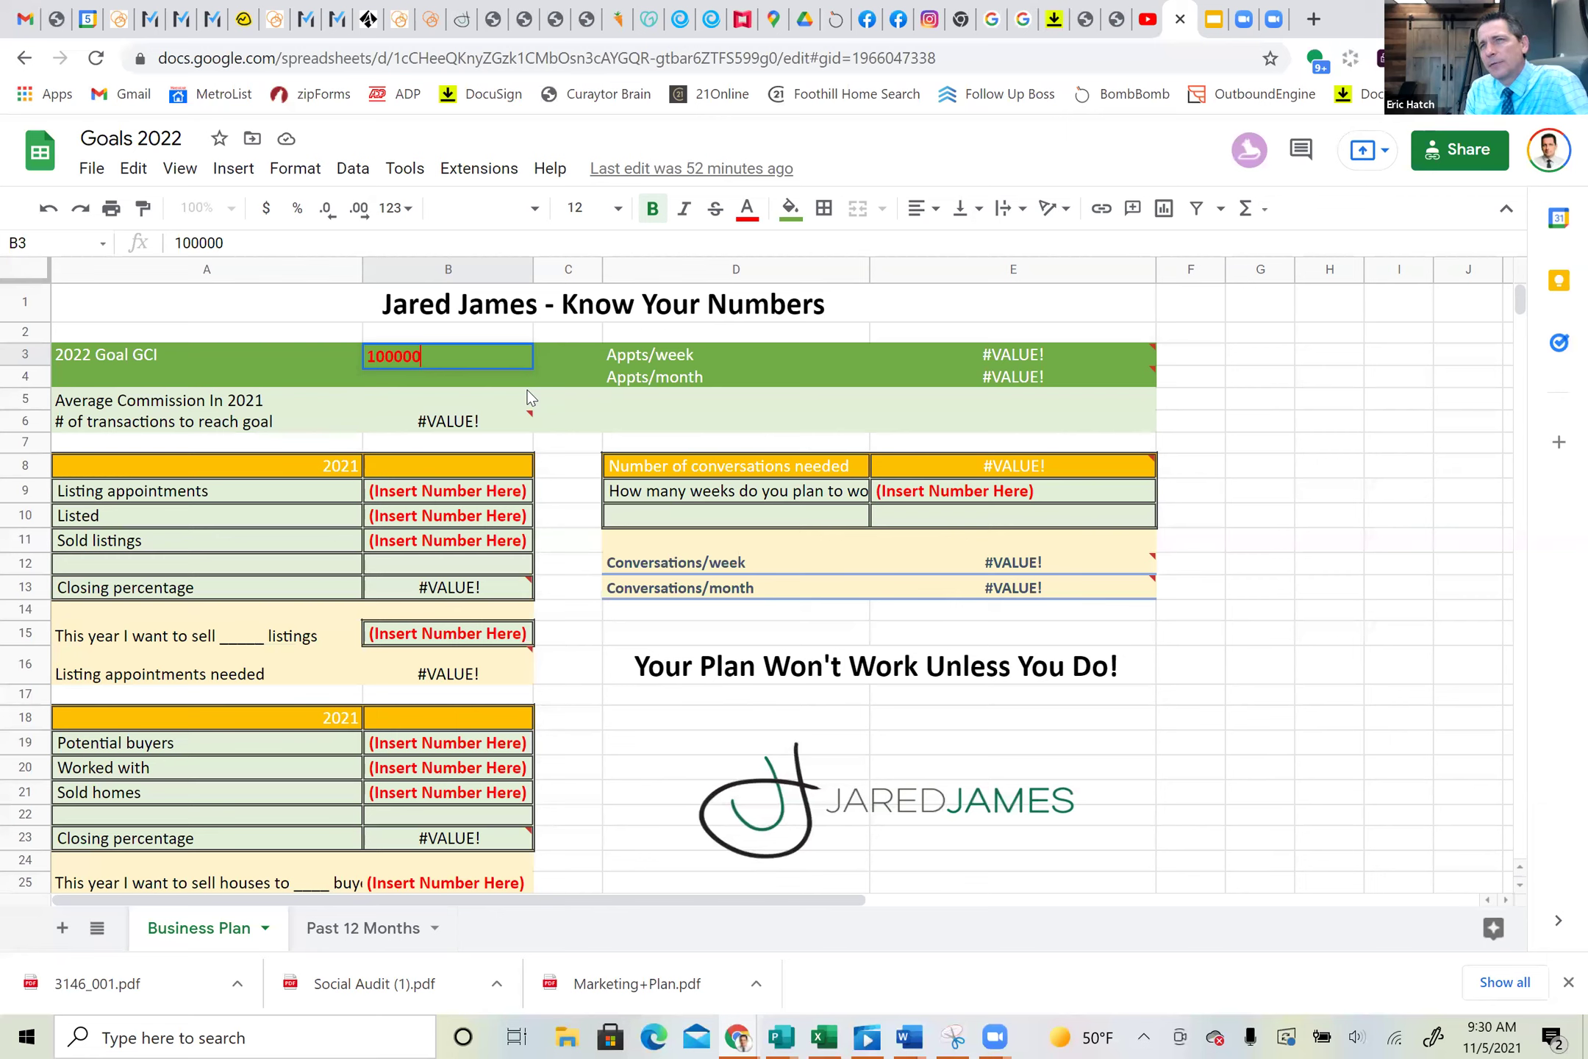
pyautogui.click(552, 379)
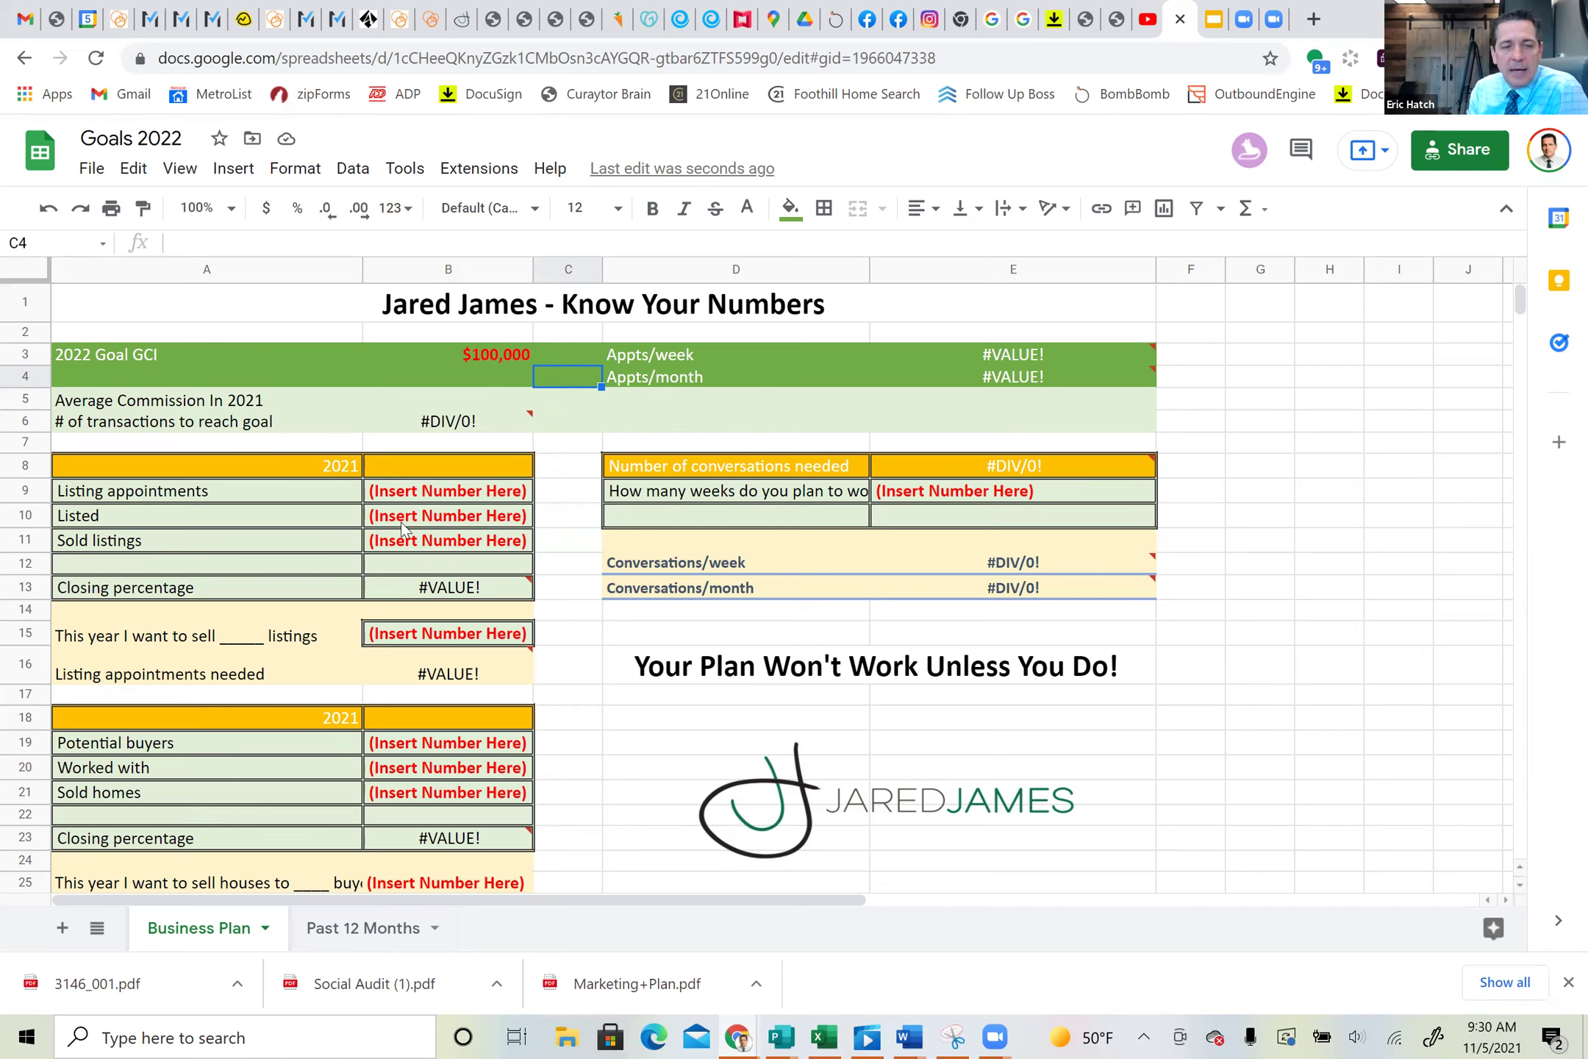
# Step: Replace the placeholder for 2021 listing appointments in cell B9 with 20
pyautogui.click(434, 491)
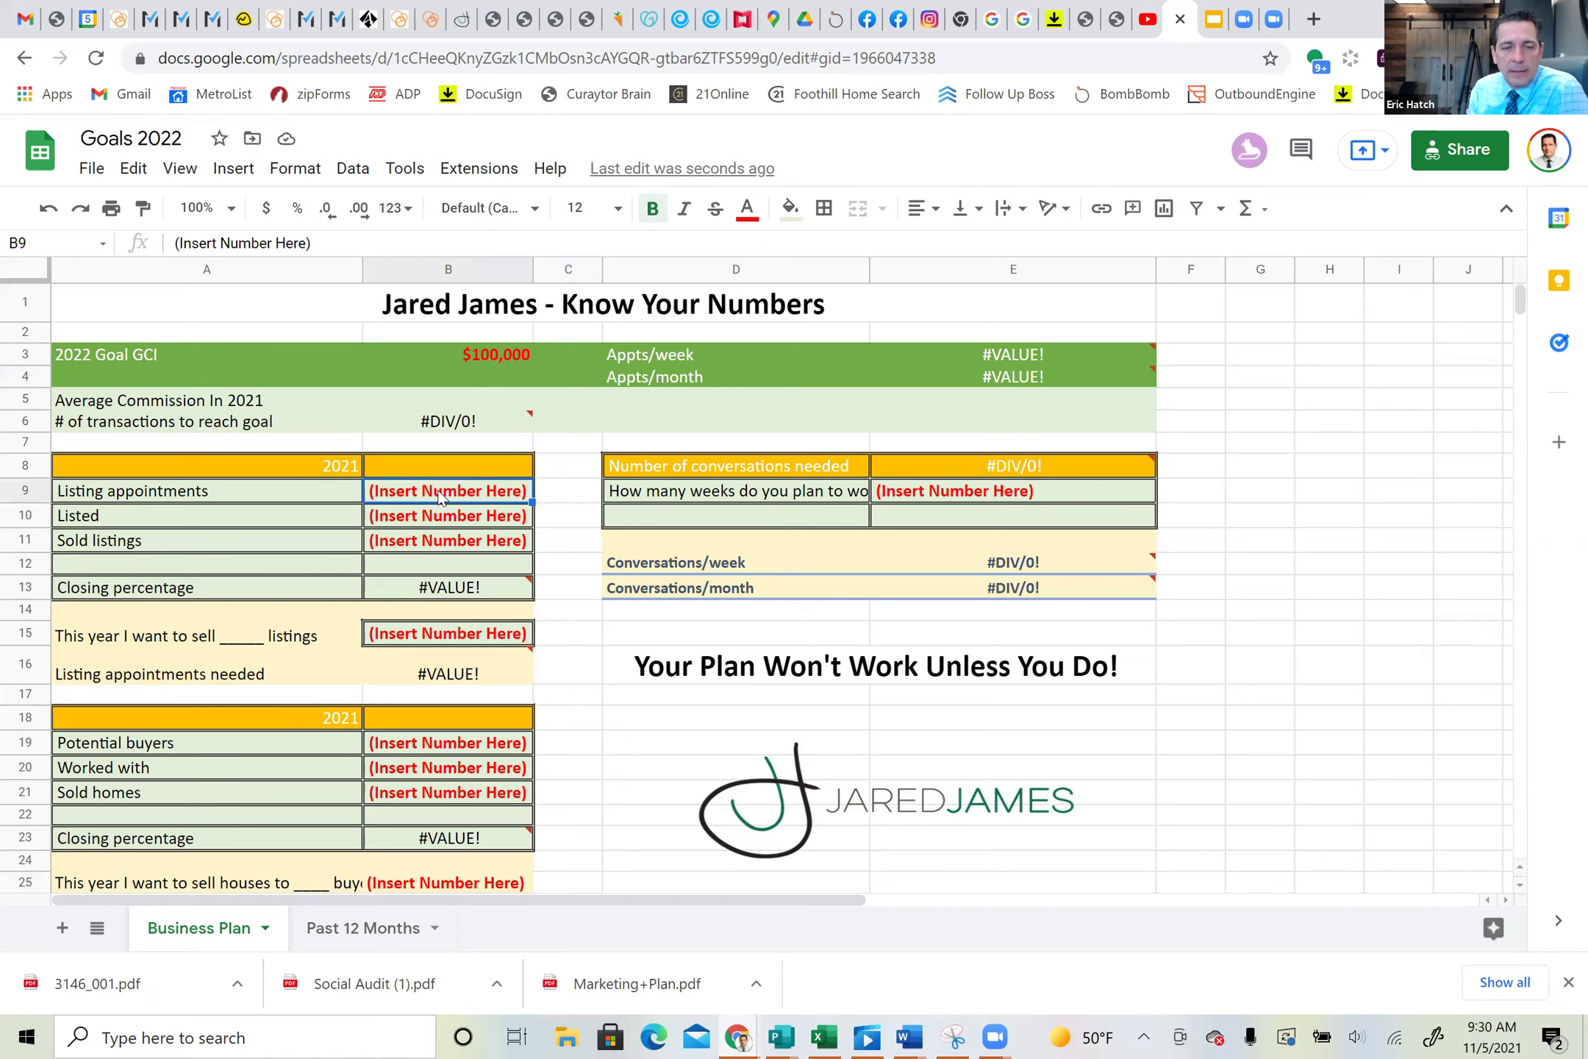
pyautogui.doubleClick(439, 491)
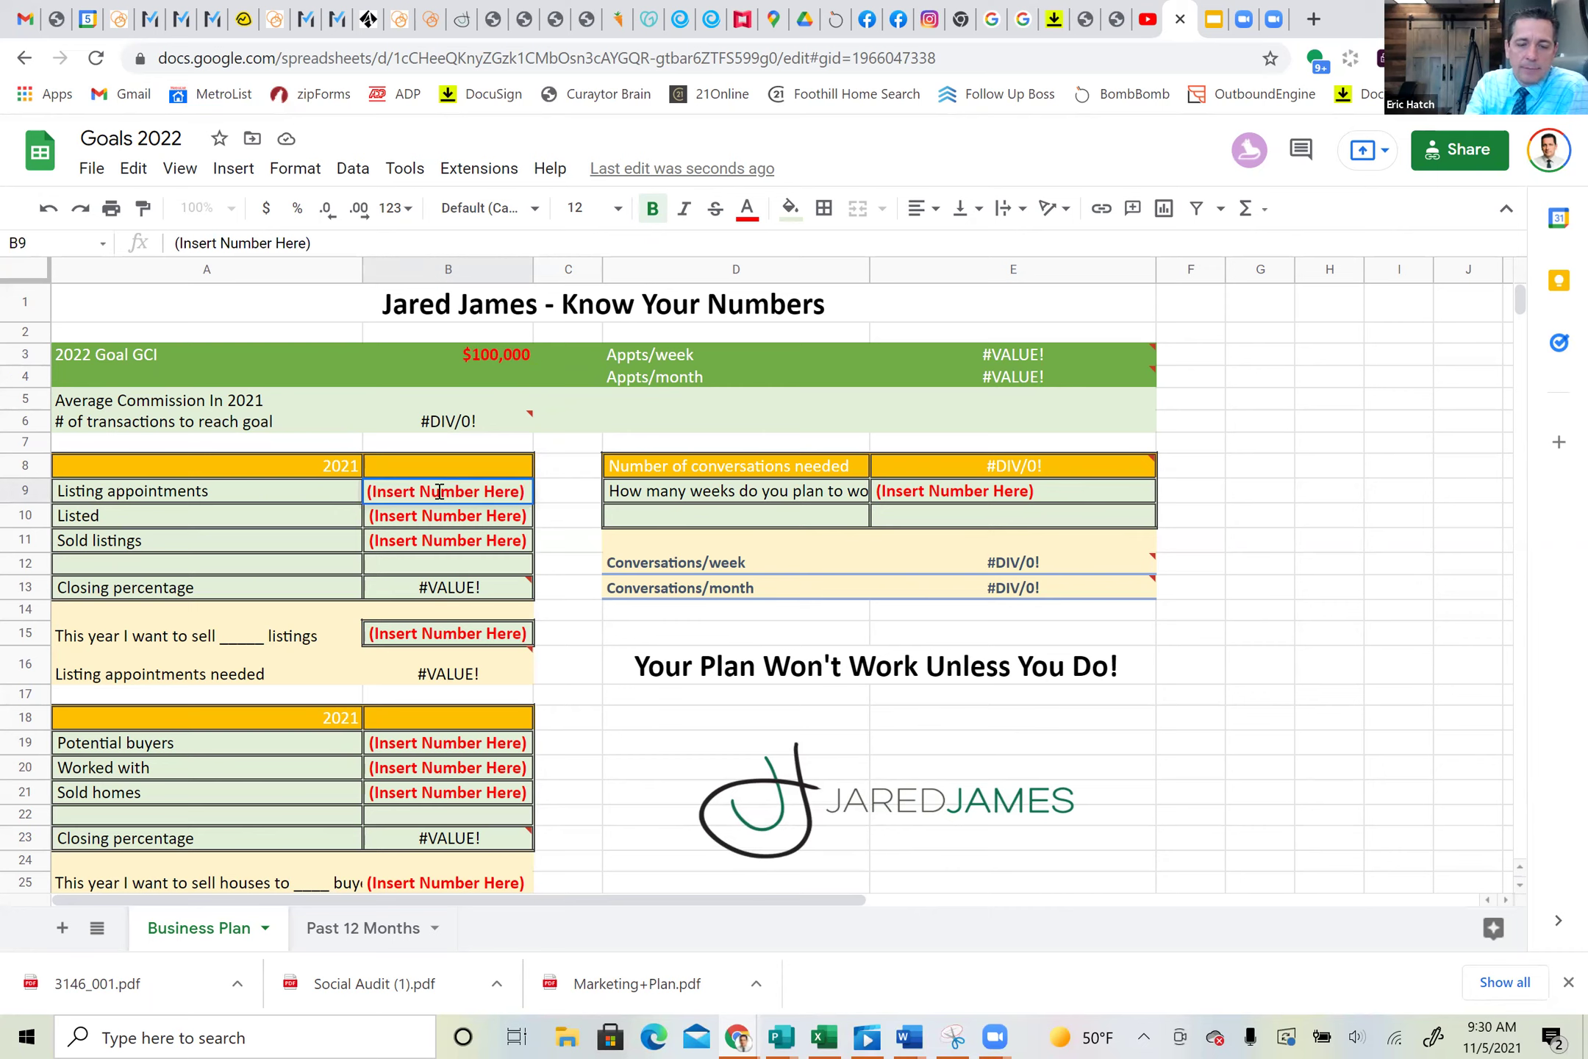
pyautogui.write('20')
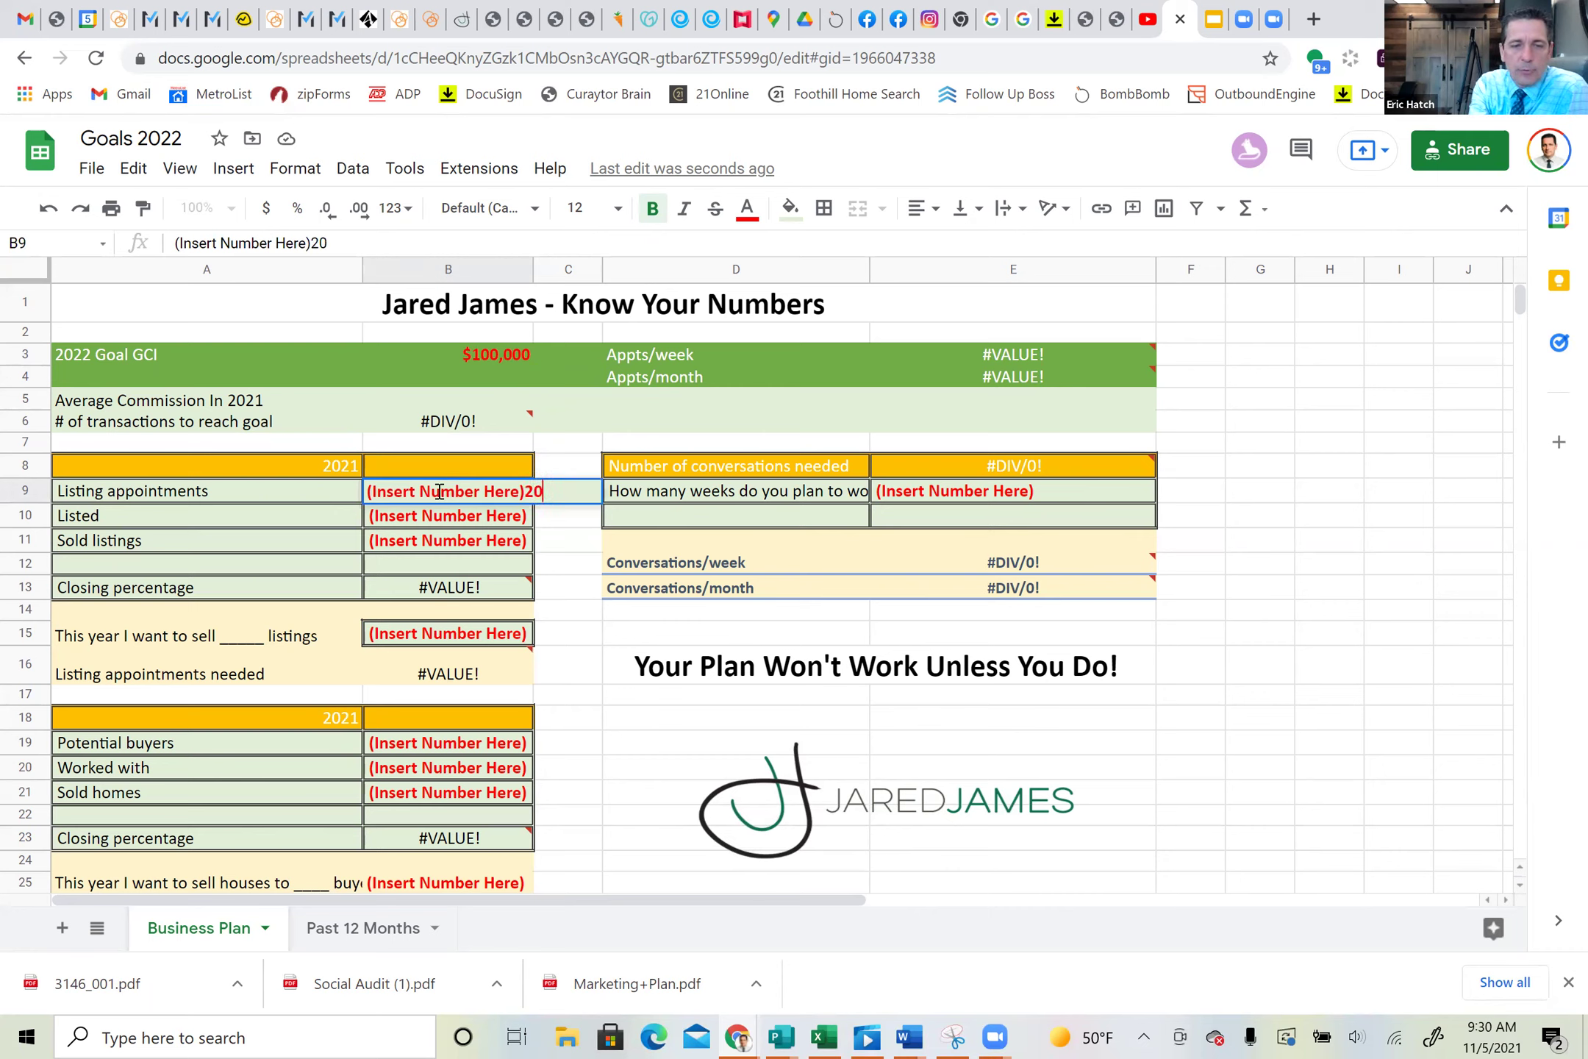
pyautogui.press('BackSpace')
pyautogui.tripleClick(439, 492)
pyautogui.write('20')
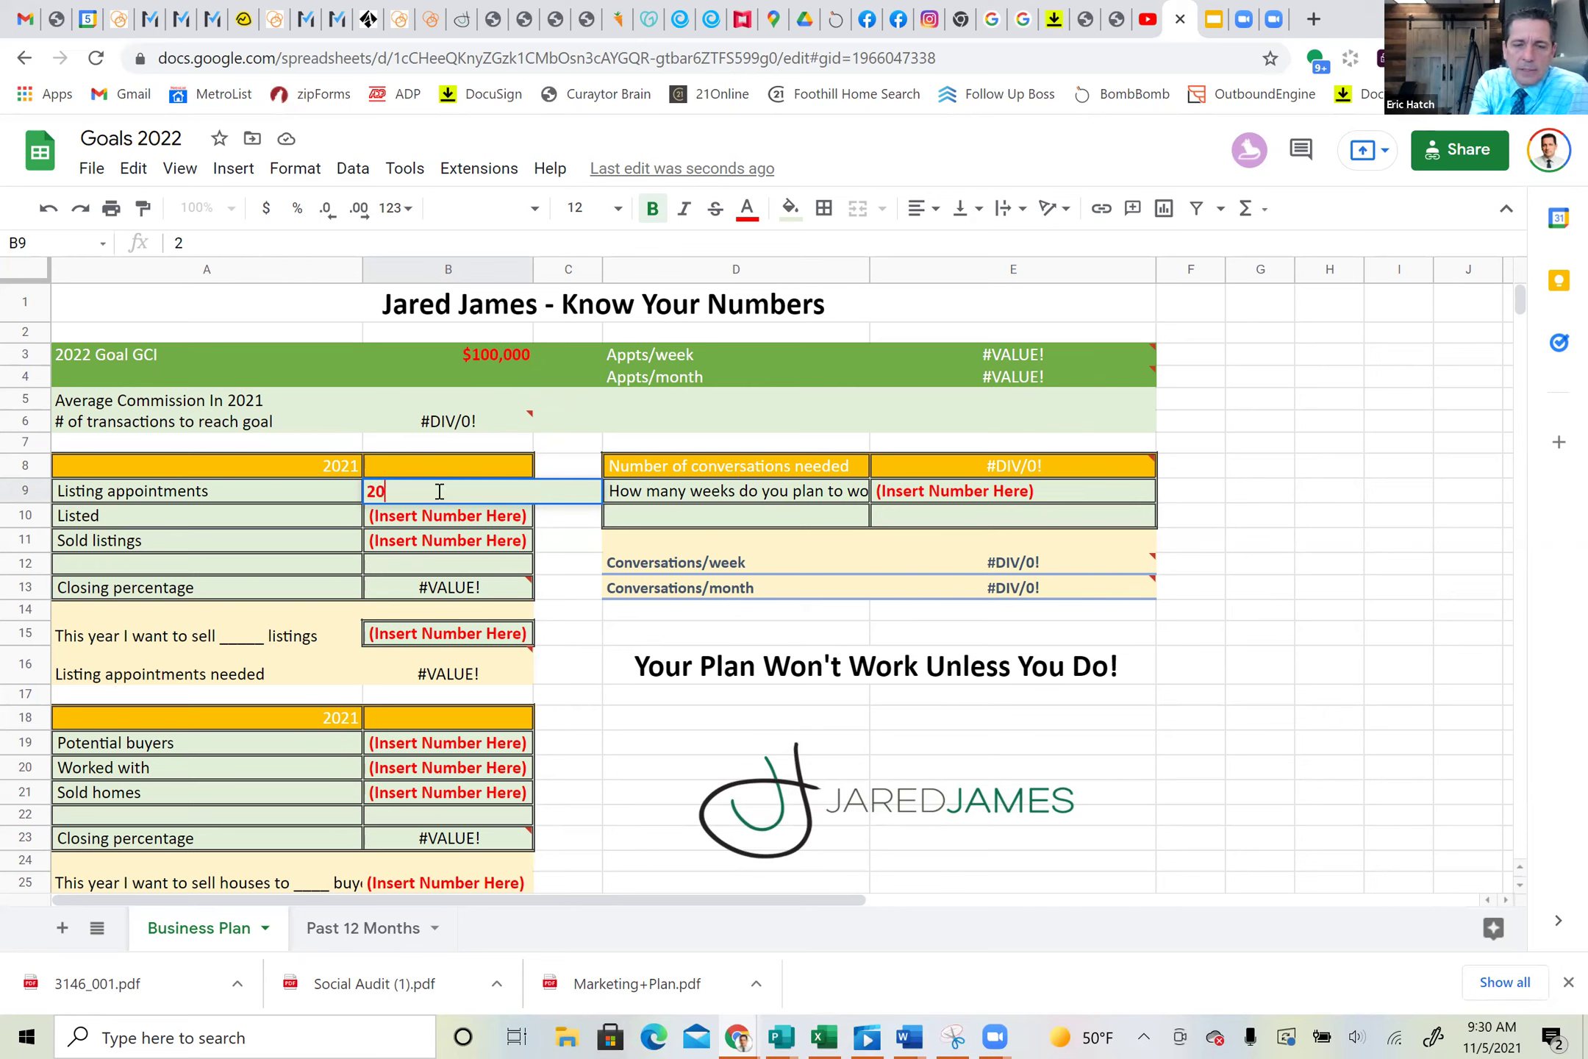
pyautogui.press('Return')
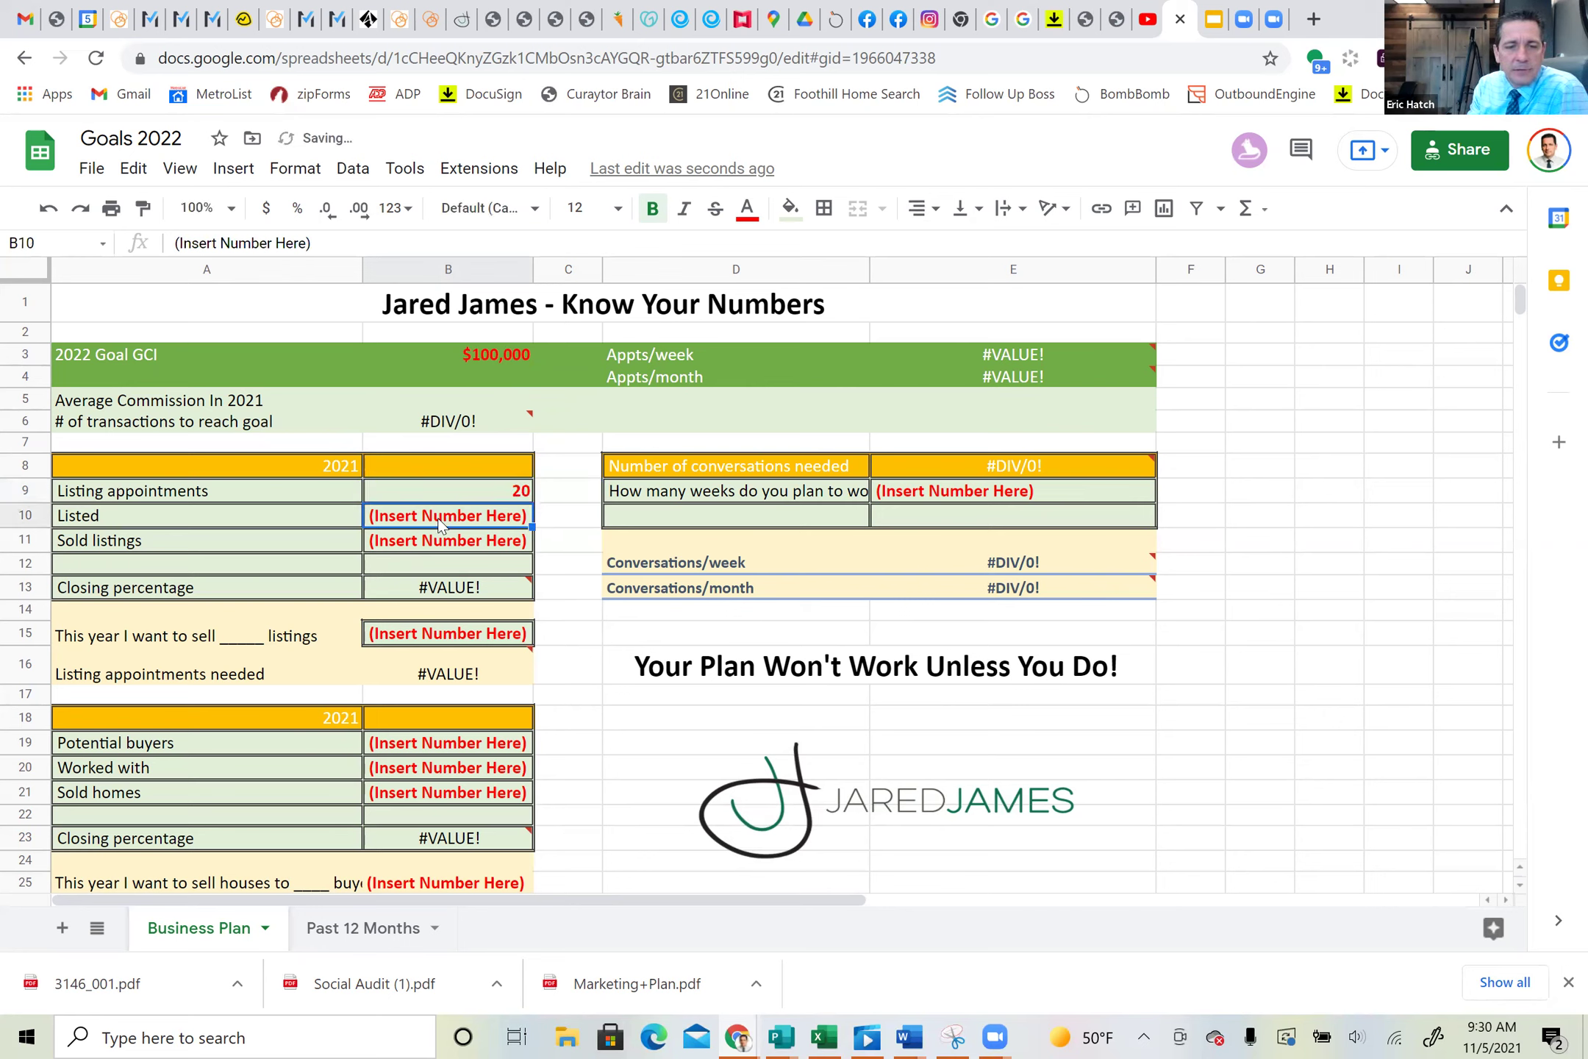
# Step: Set the 2021 Listed count in cell B10 to 15
pyautogui.tripleClick(441, 514)
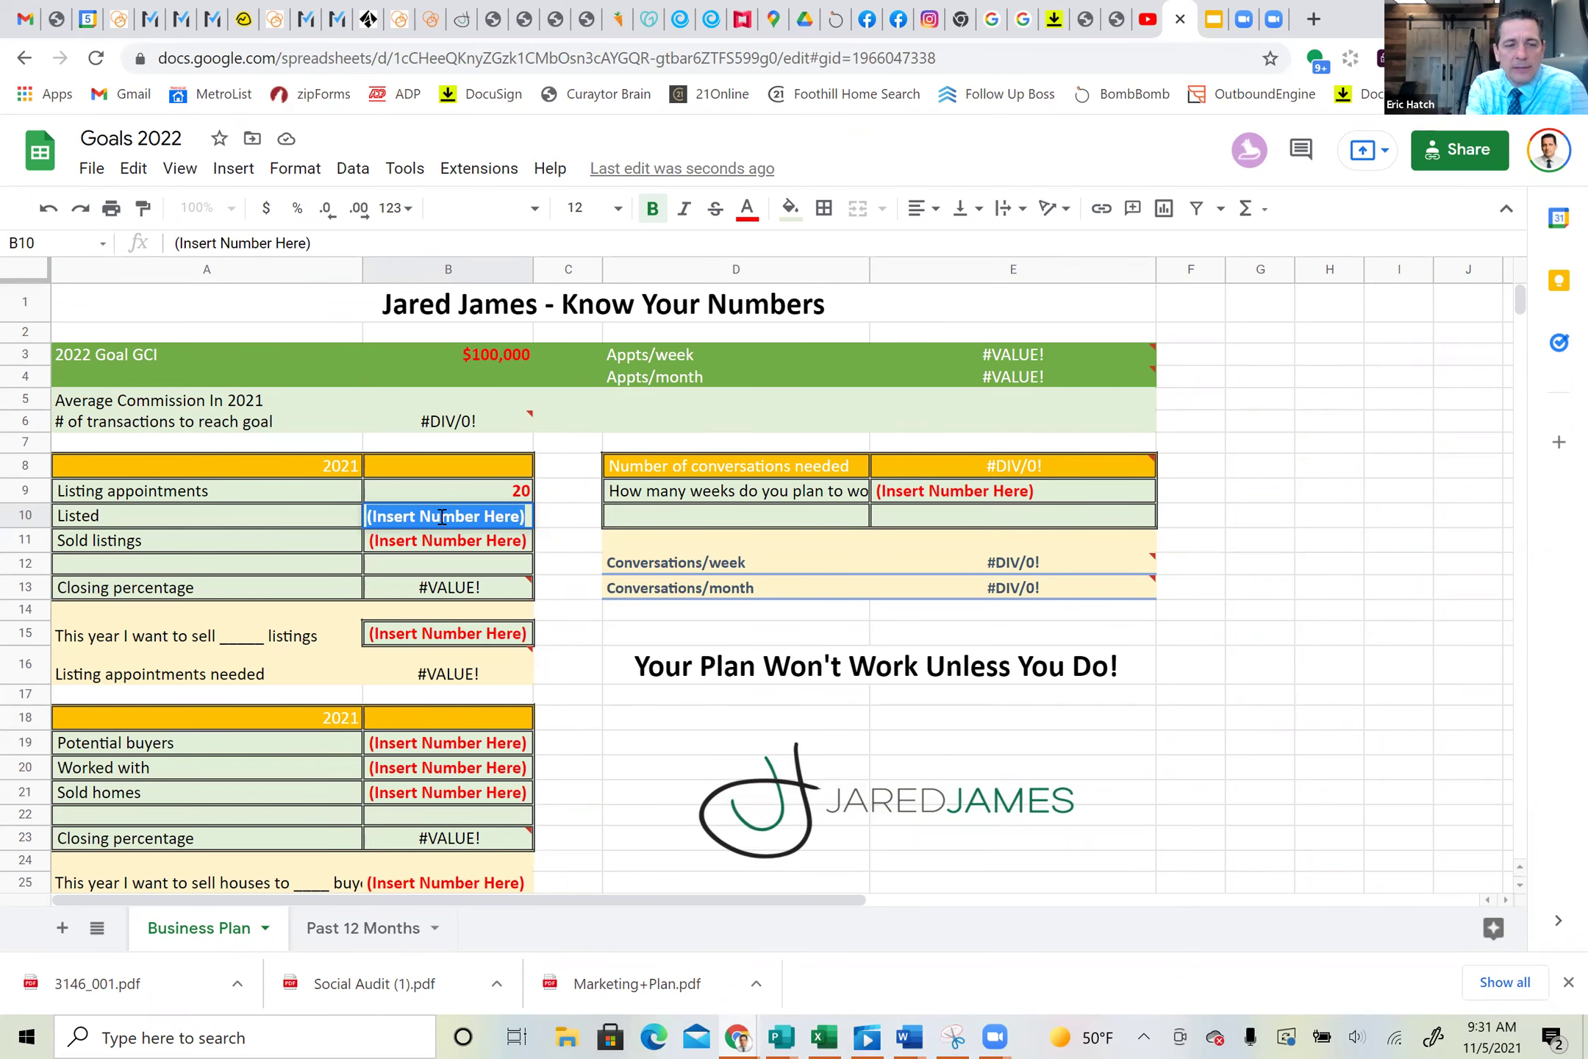
pyautogui.write('15')
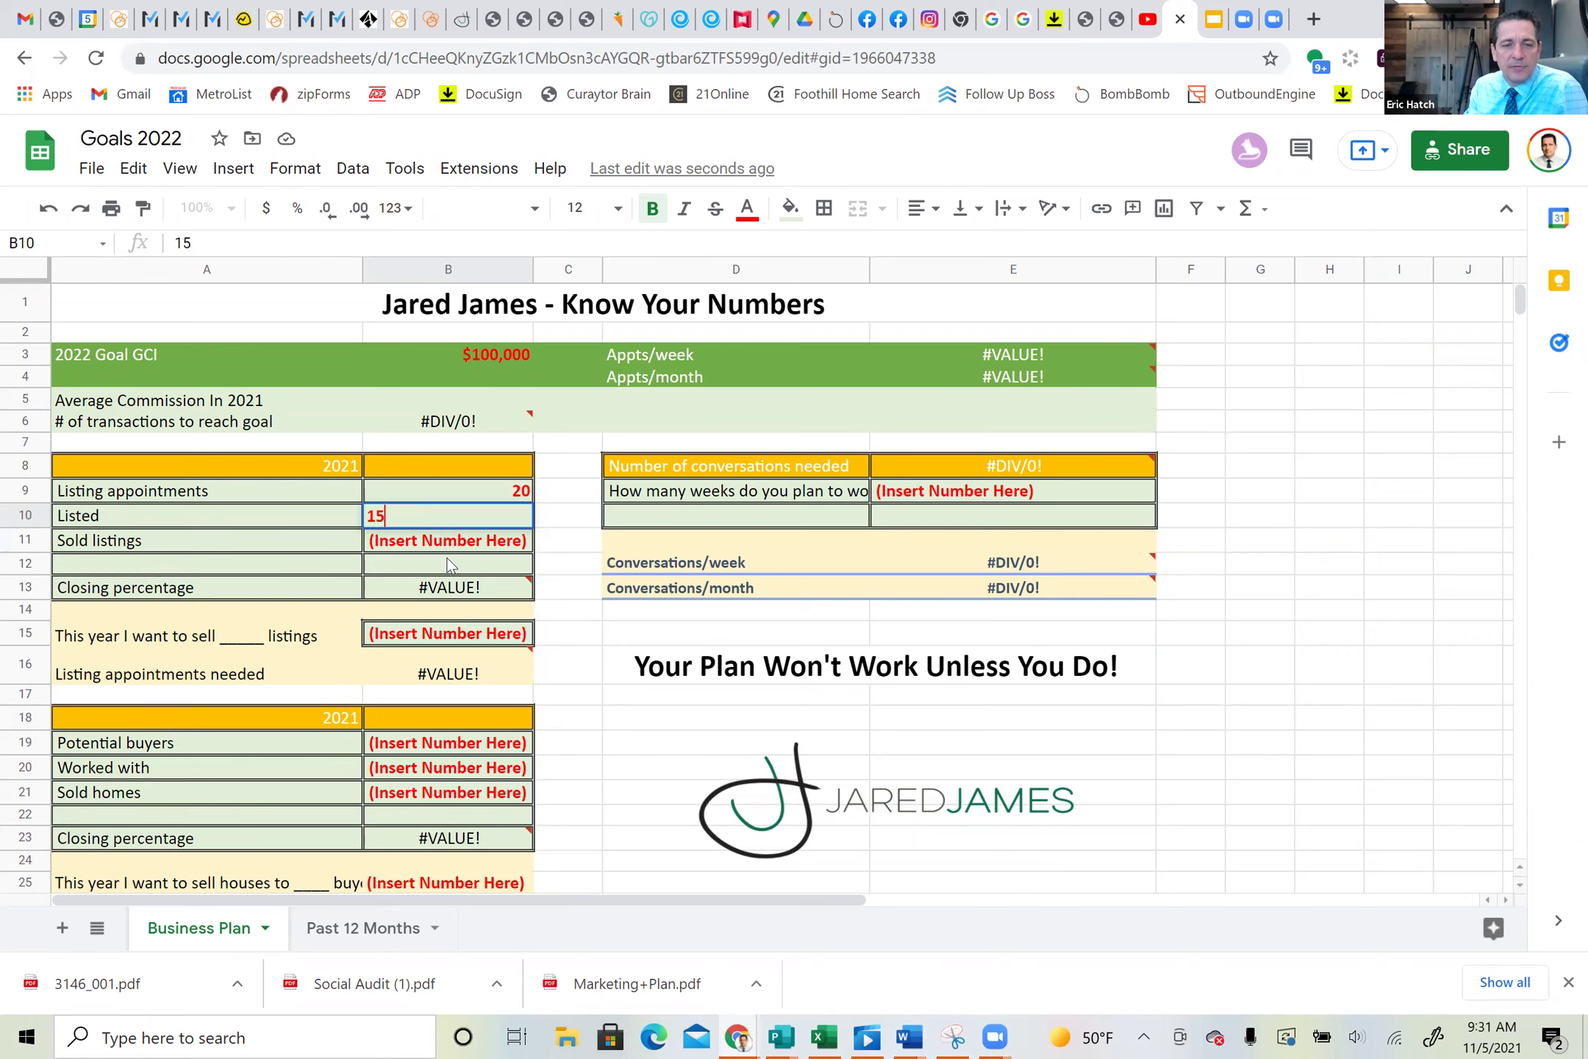
pyautogui.click(452, 563)
# Step: Set the 2021 sold listings count in cell B11 to 12
pyautogui.click(458, 542)
pyautogui.doubleClick(457, 541)
pyautogui.doubleClick(458, 541)
pyautogui.tripleClick(458, 541)
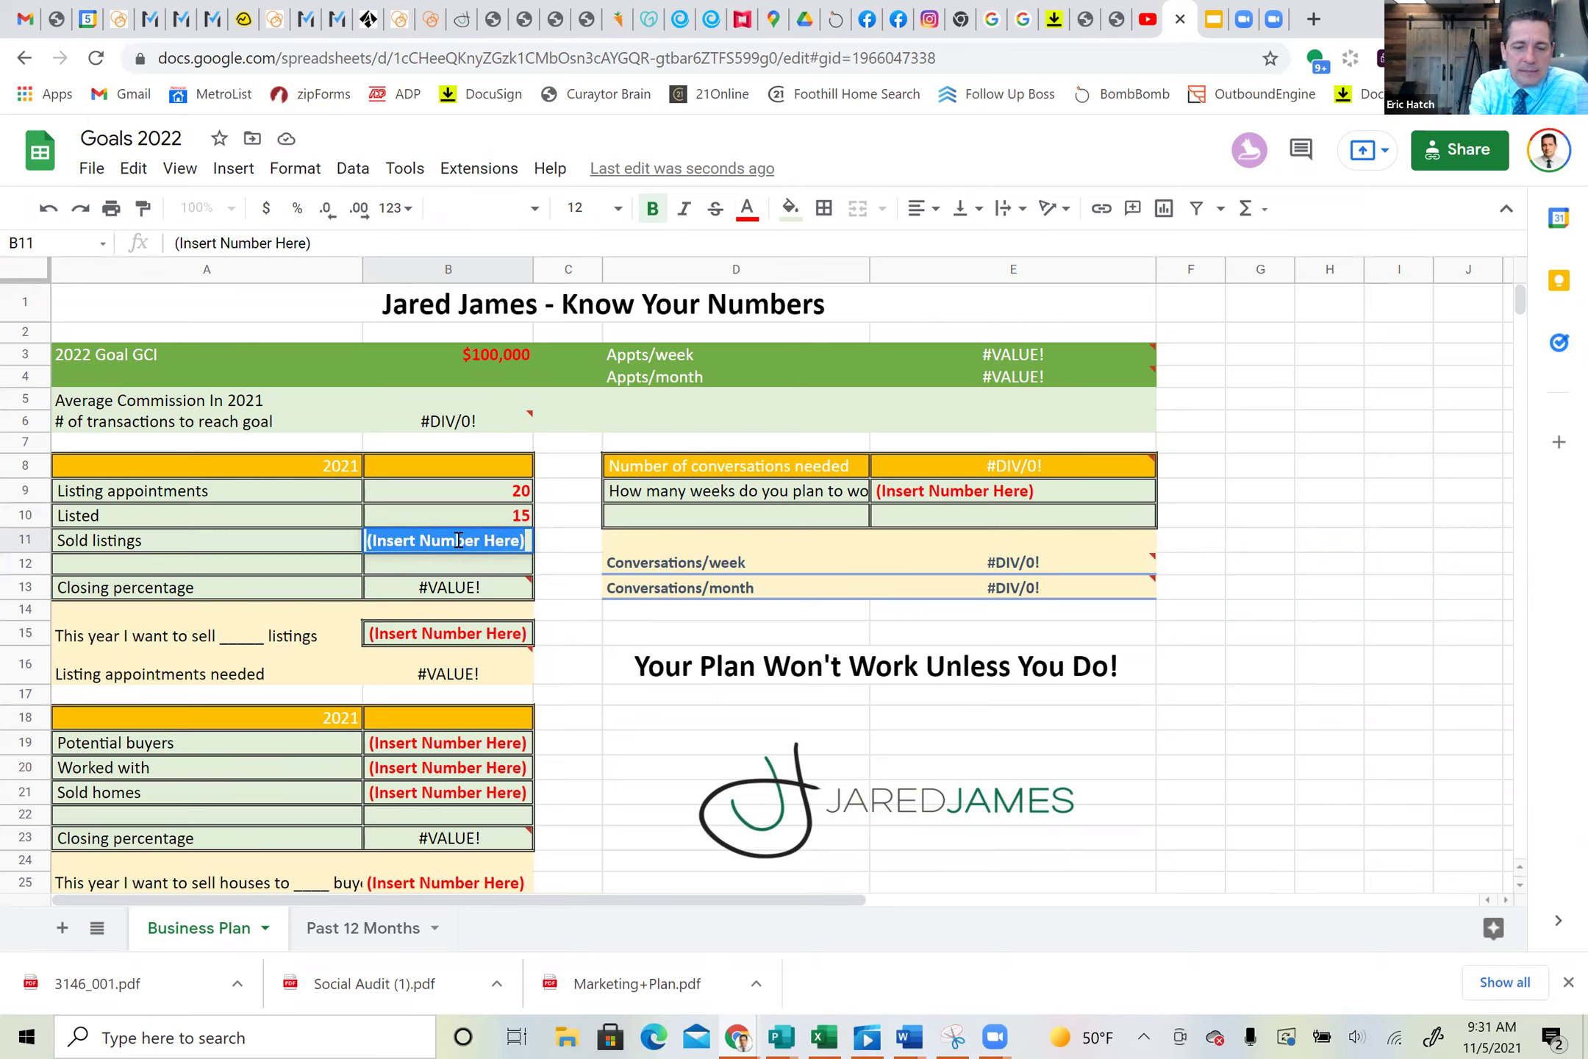
pyautogui.write('8')
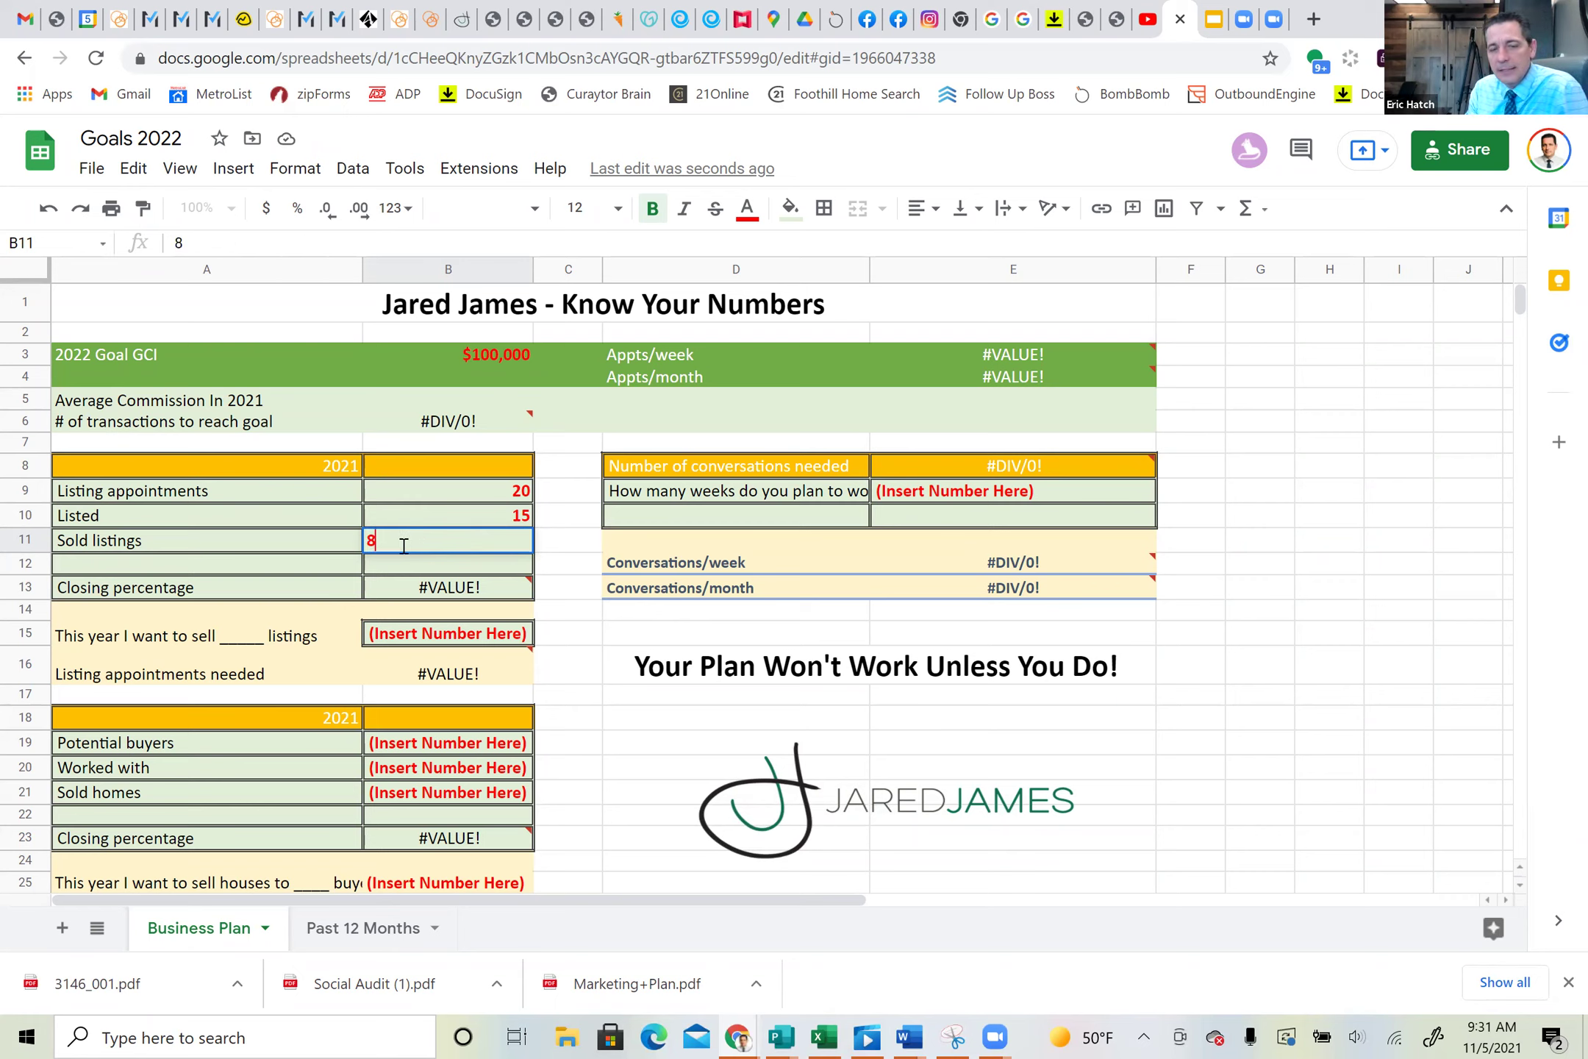
pyautogui.press('BackSpace')
pyautogui.write('12')
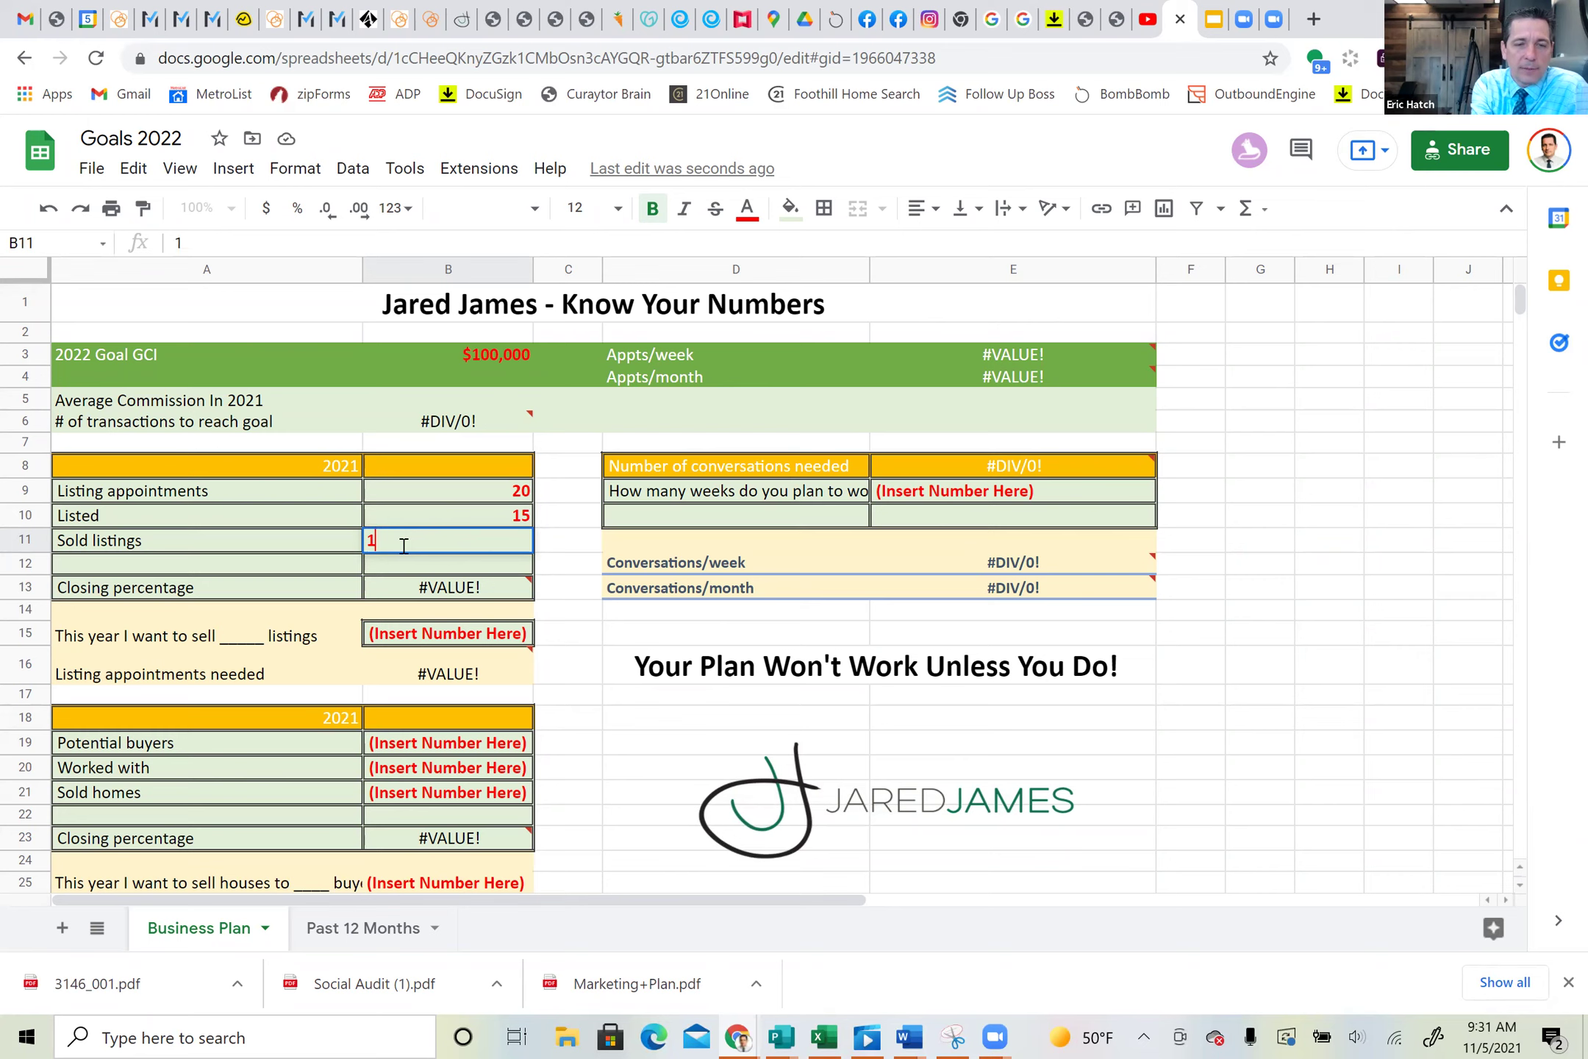
pyautogui.click(557, 572)
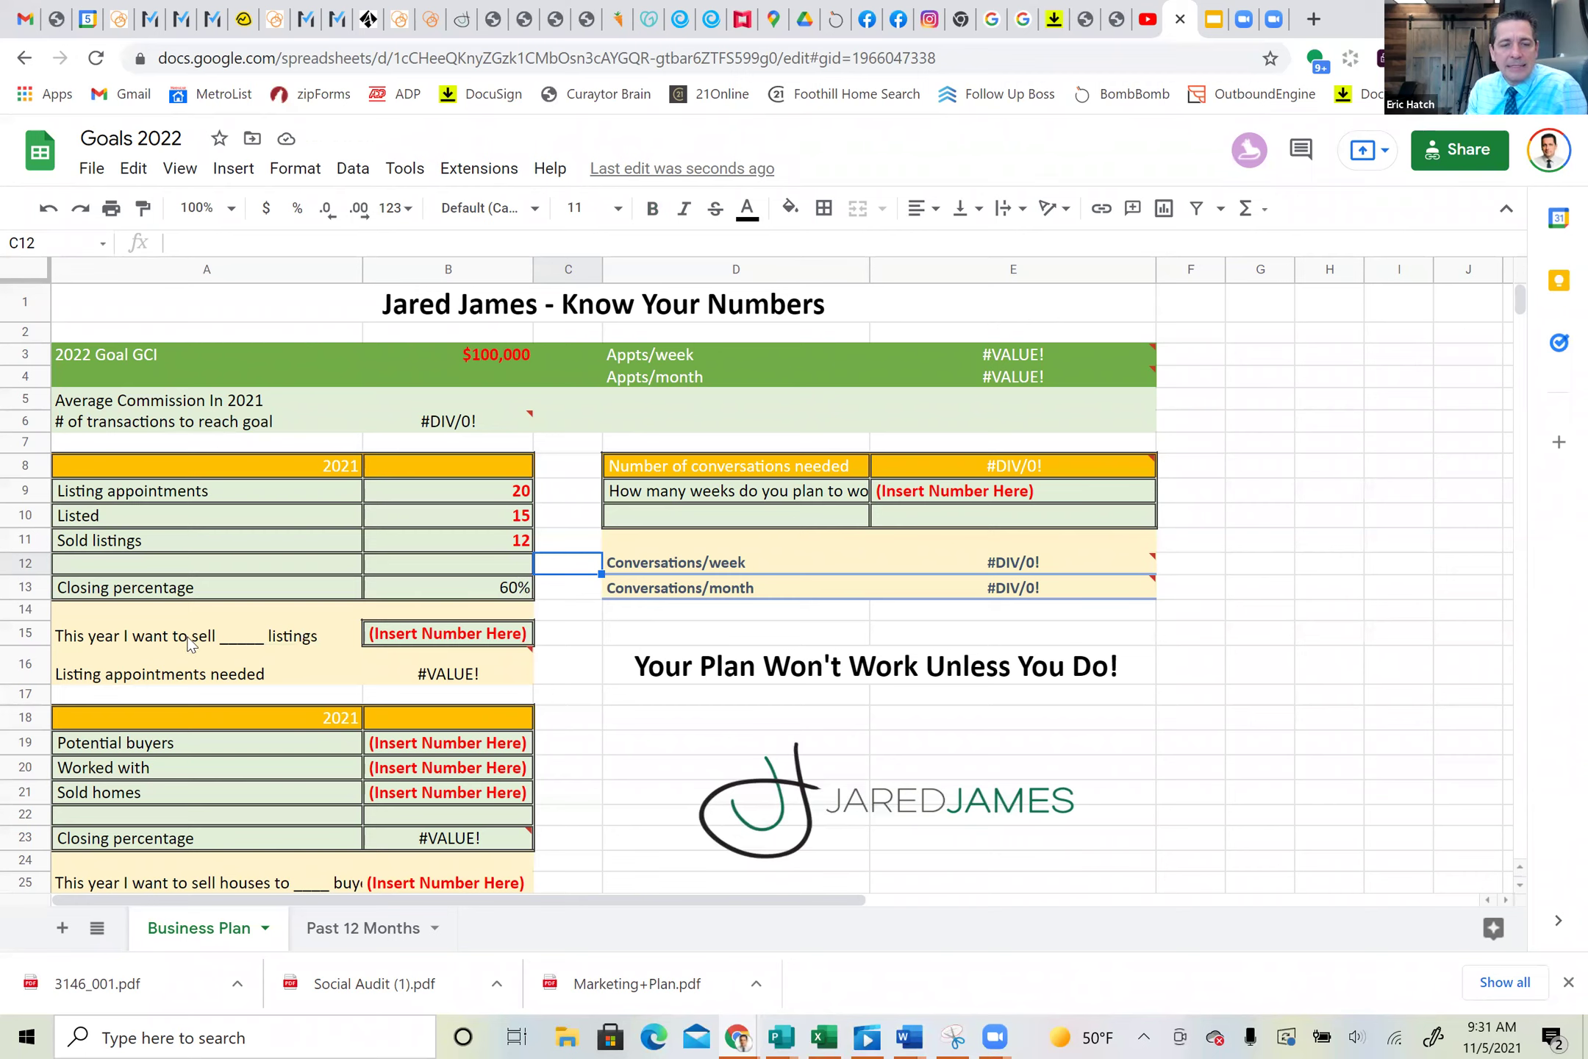
# Step: Set the number of listings to sell this year in cell B15 to 16
pyautogui.click(242, 634)
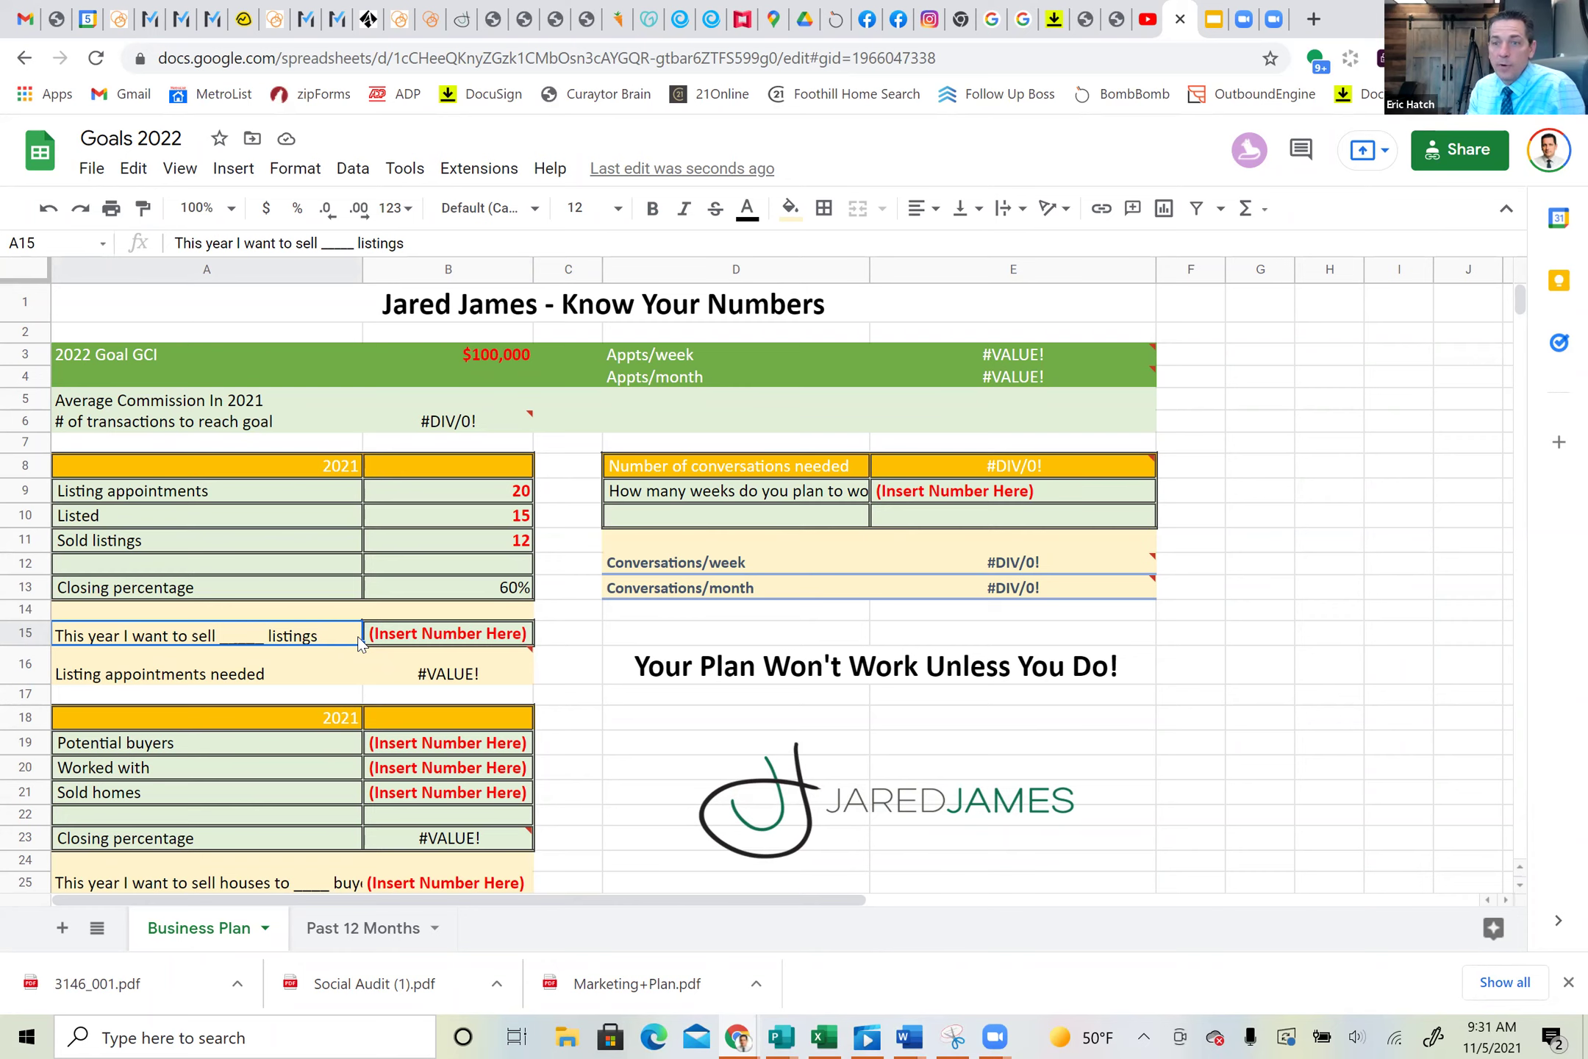
pyautogui.click(449, 645)
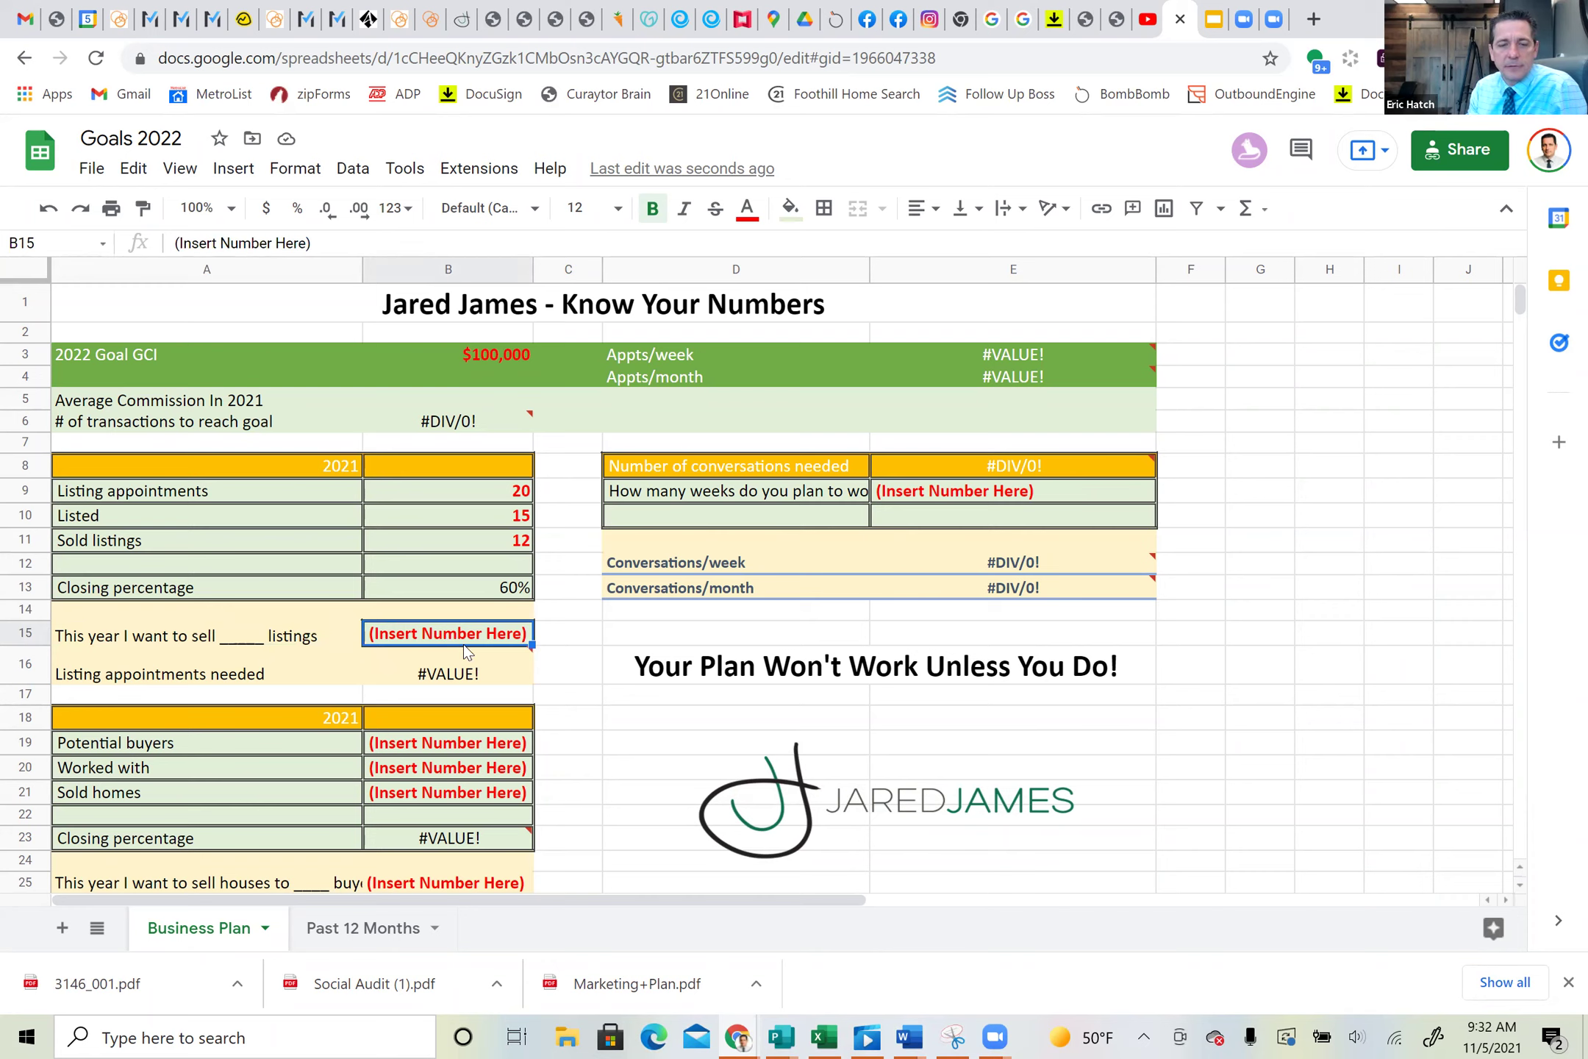
pyautogui.doubleClick(470, 631)
pyautogui.doubleClick(469, 630)
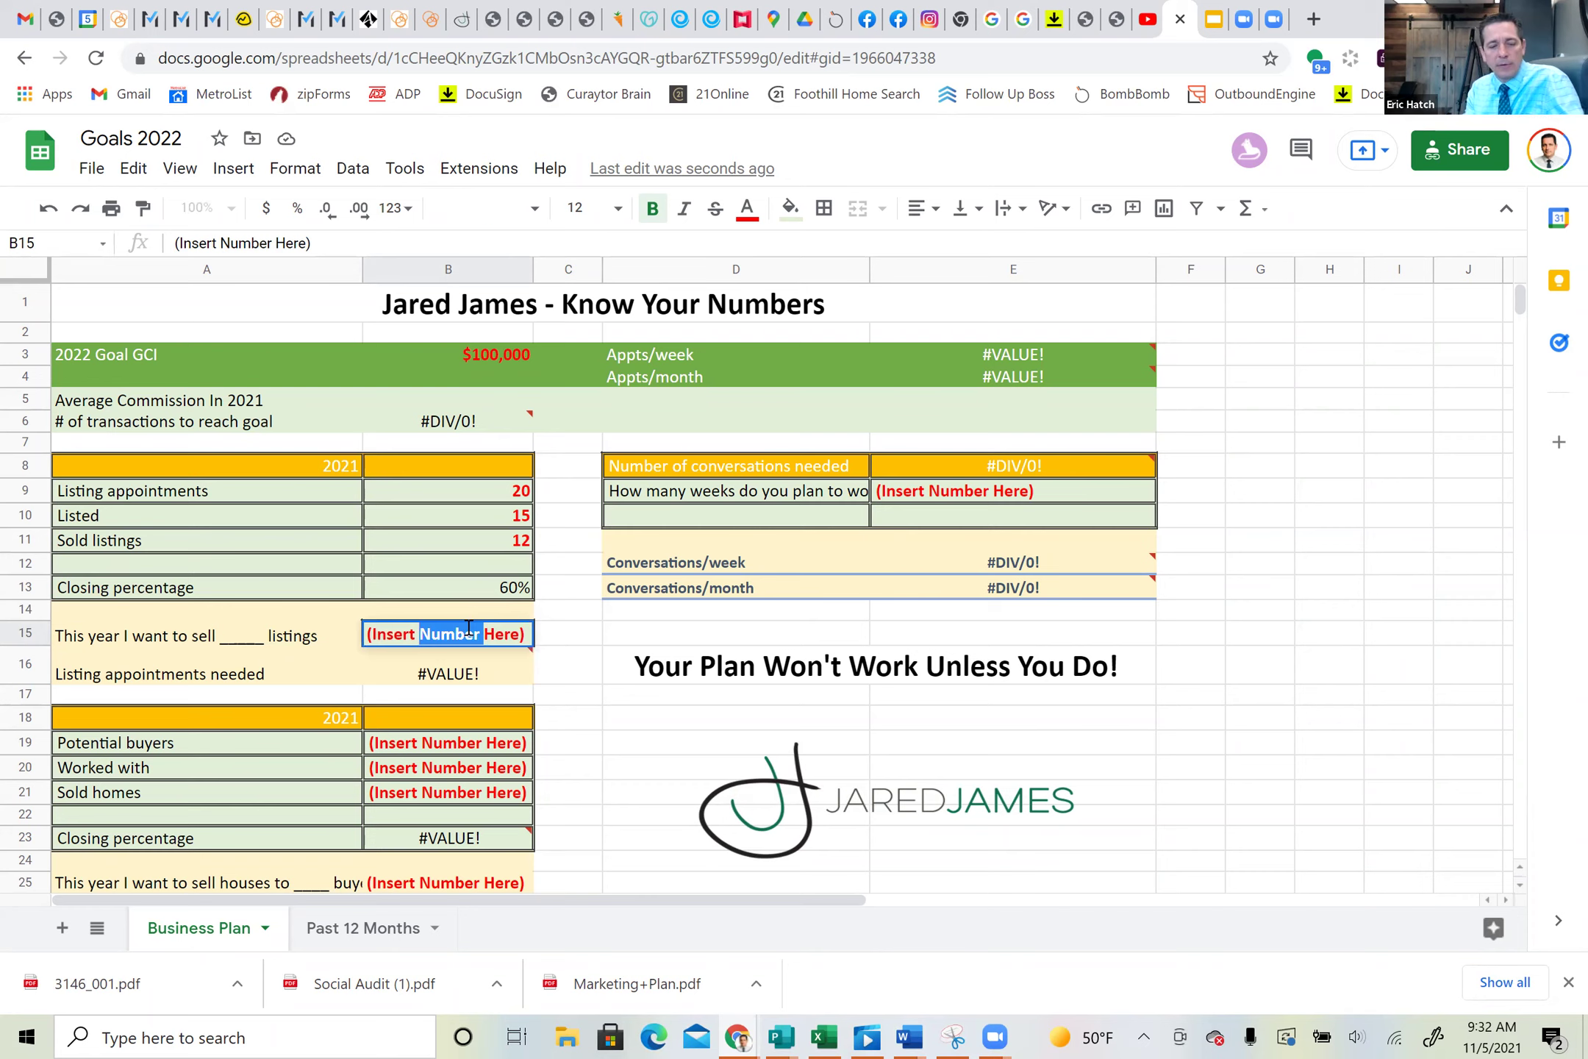
pyautogui.press('BackSpace')
pyautogui.write('16')
pyautogui.tripleClick(474, 637)
pyautogui.press('BackSpace')
pyautogui.write('16')
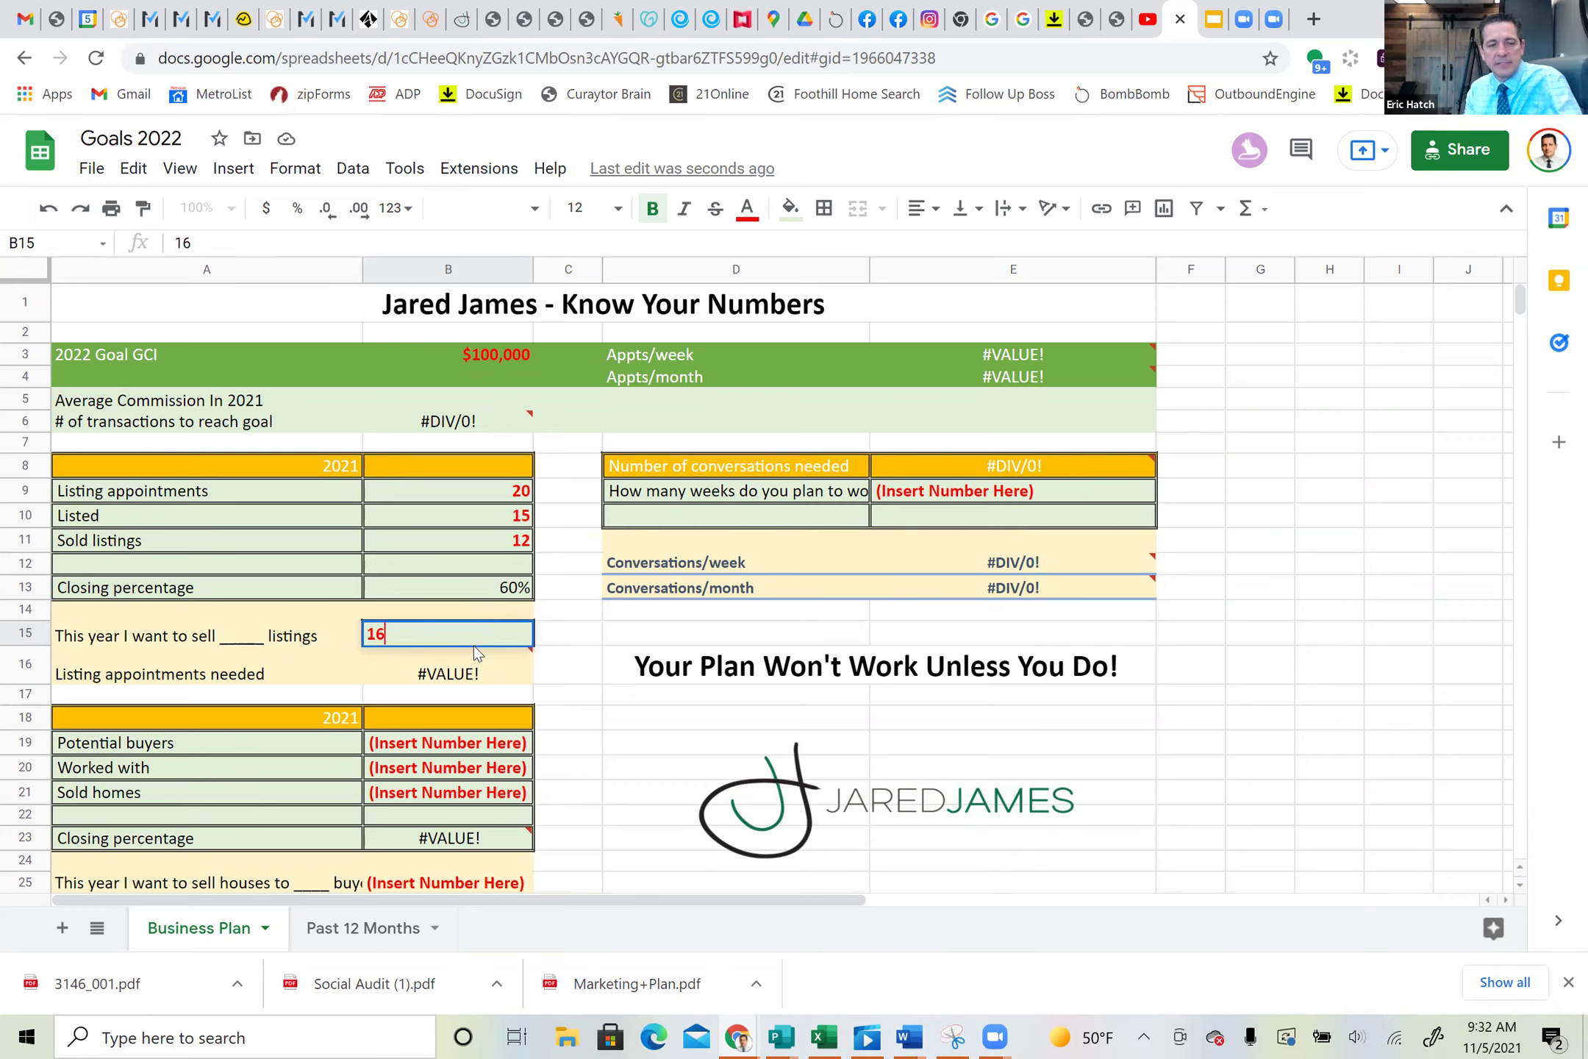
pyautogui.click(565, 665)
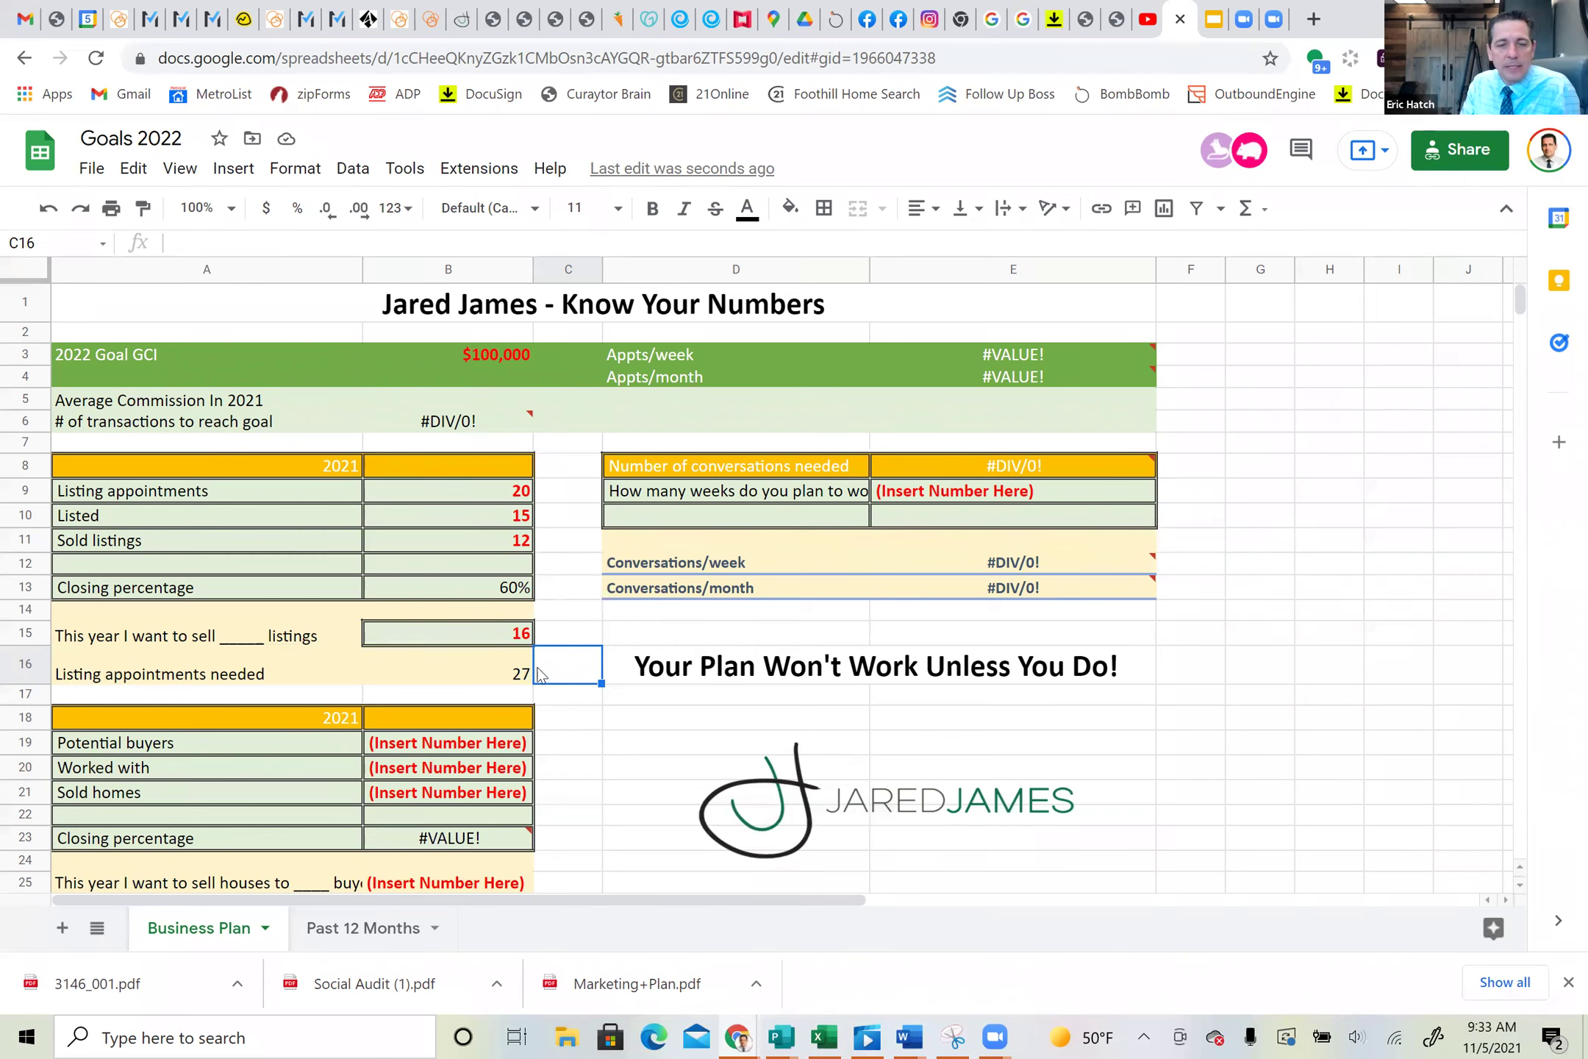
# Step: In the 2021 buyer section, set Potential buyers to 40 and Worked with to 25
pyautogui.doubleClick(463, 744)
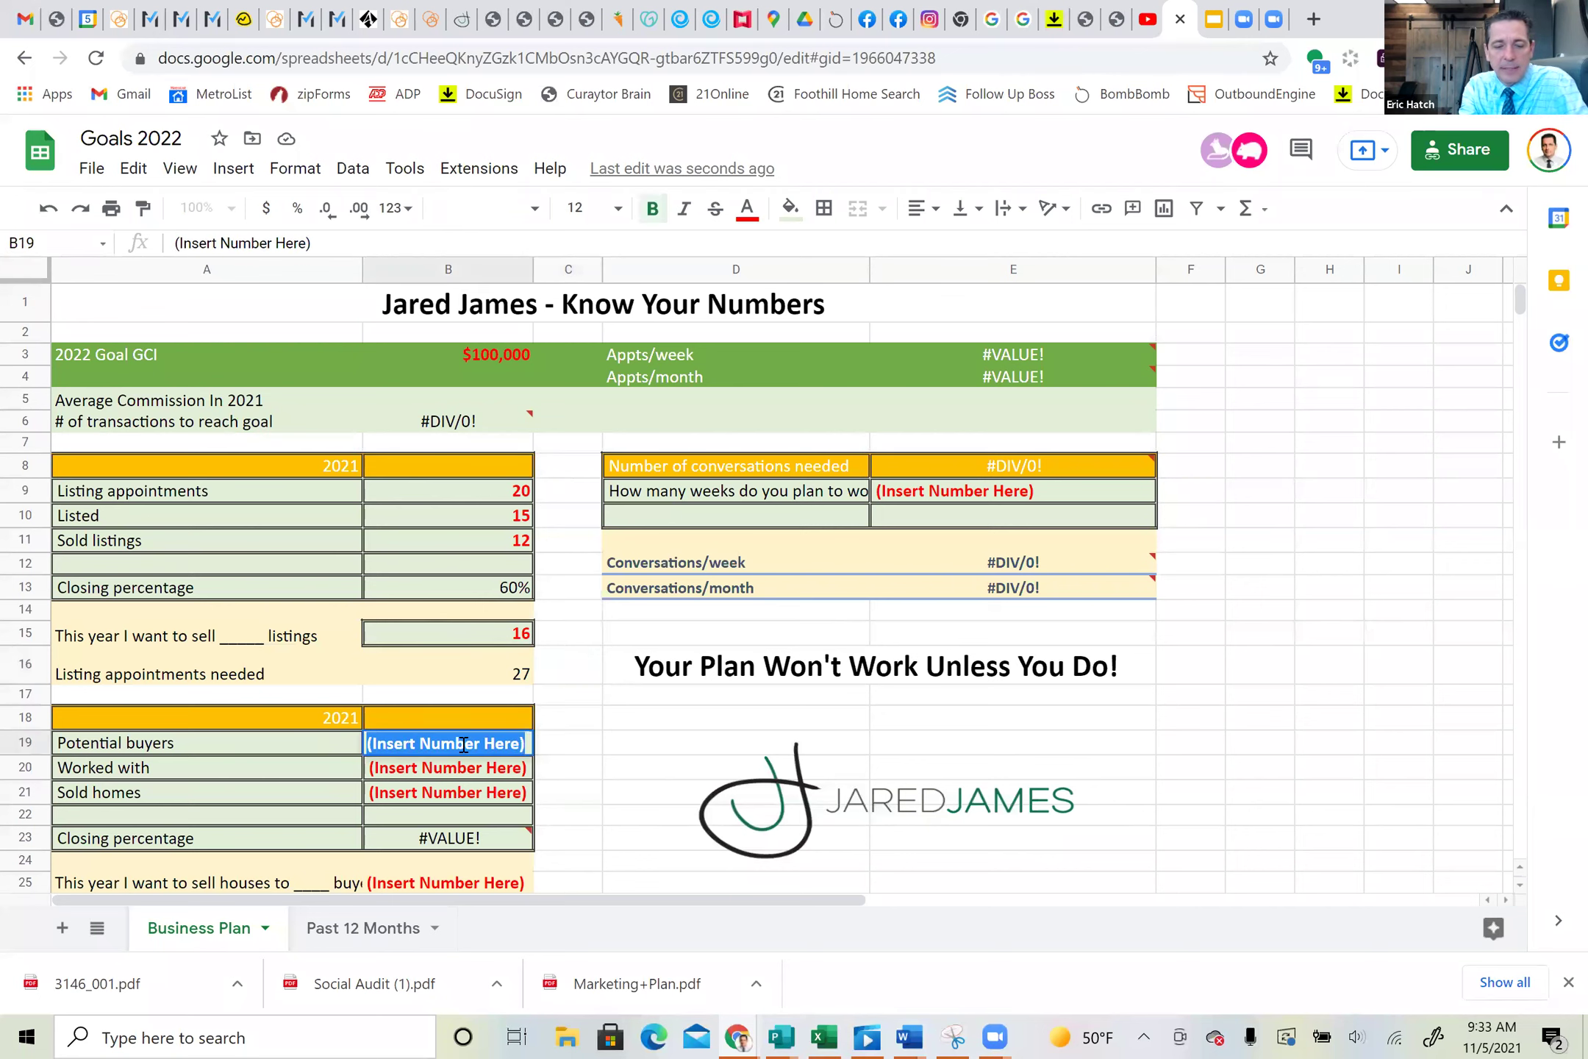
pyautogui.write('40')
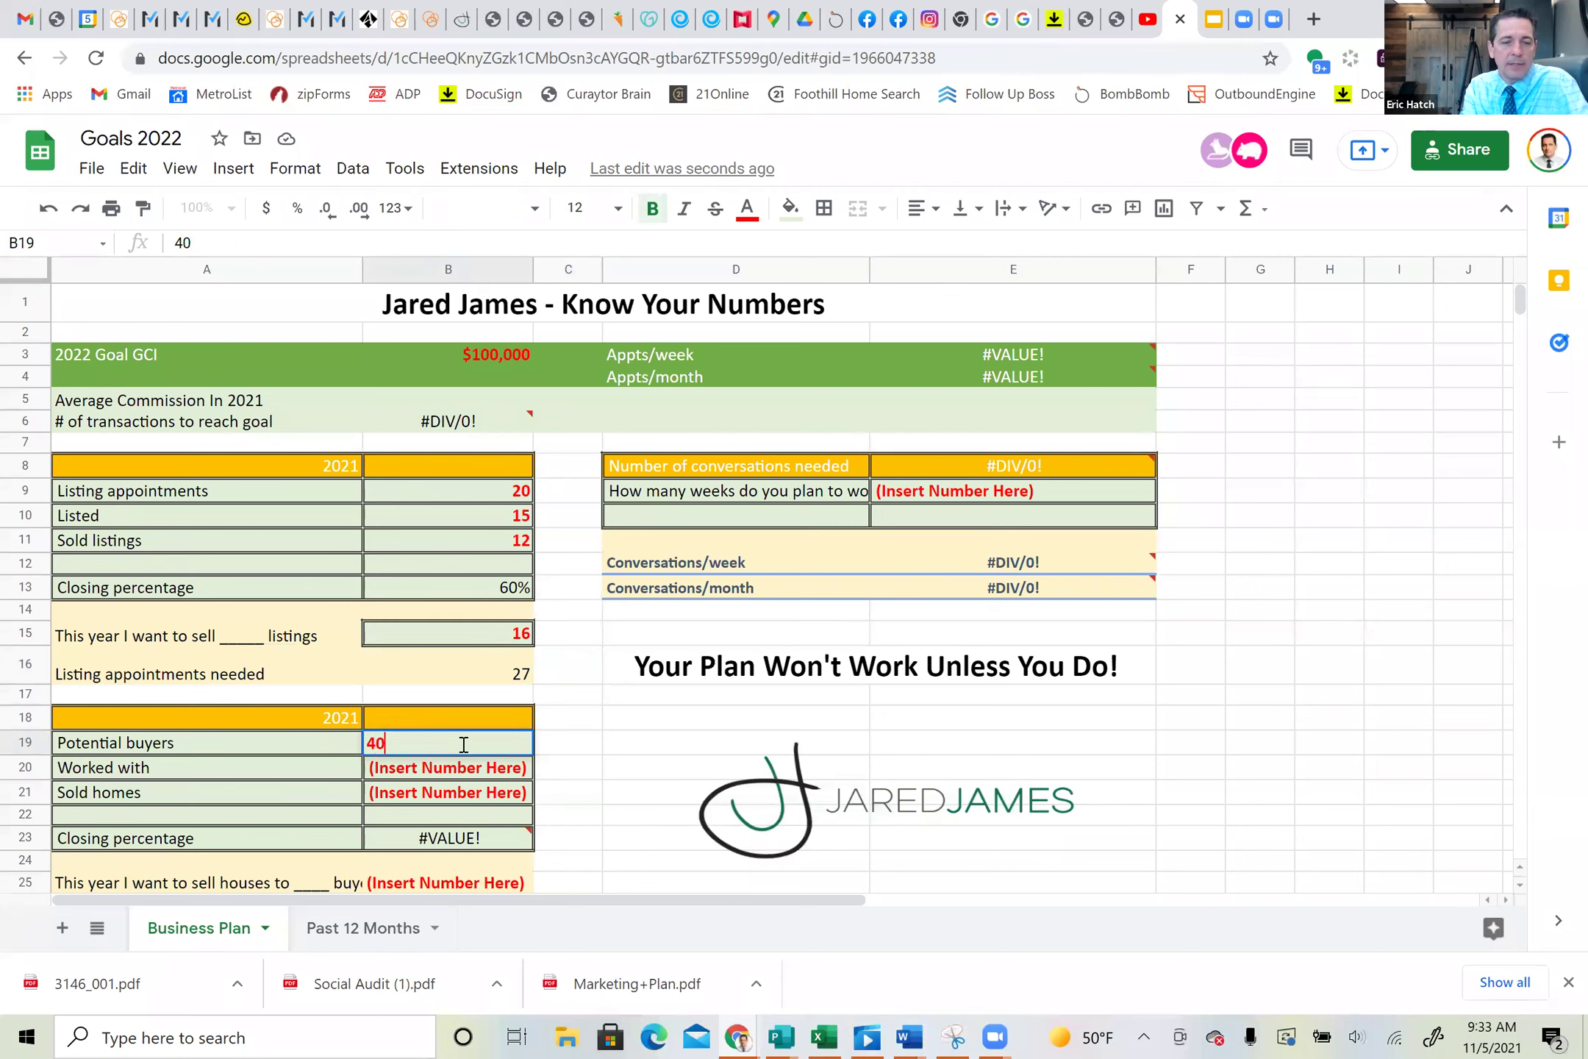
pyautogui.doubleClick(477, 766)
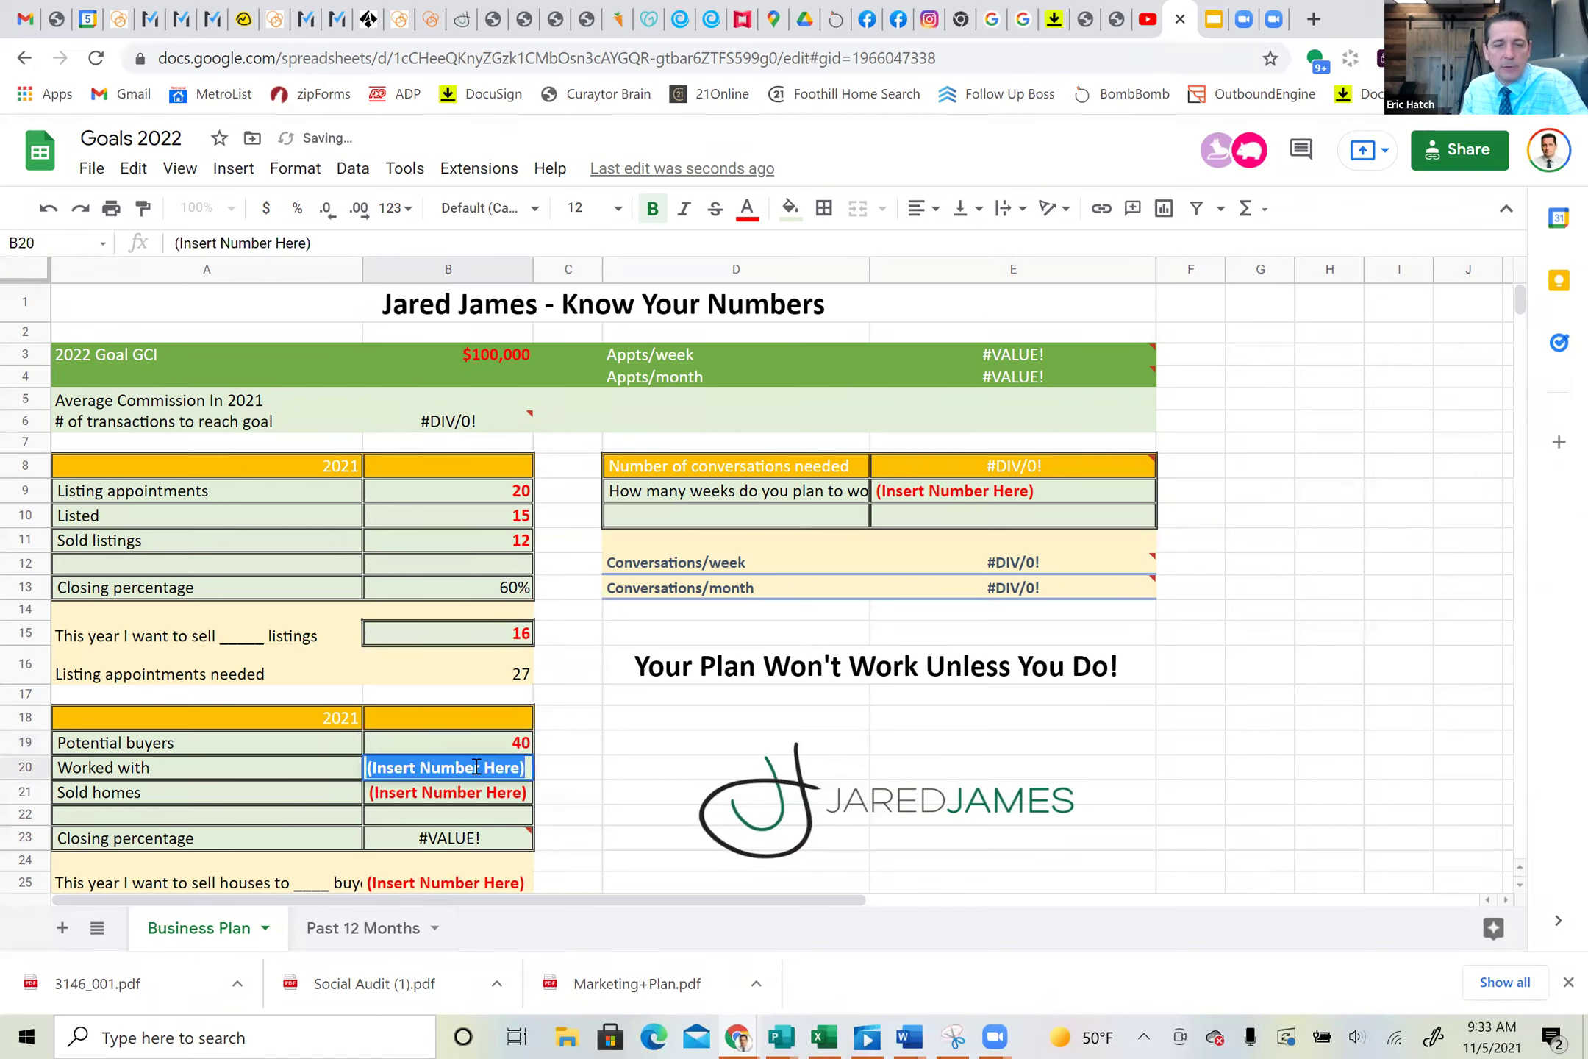
pyautogui.write('25')
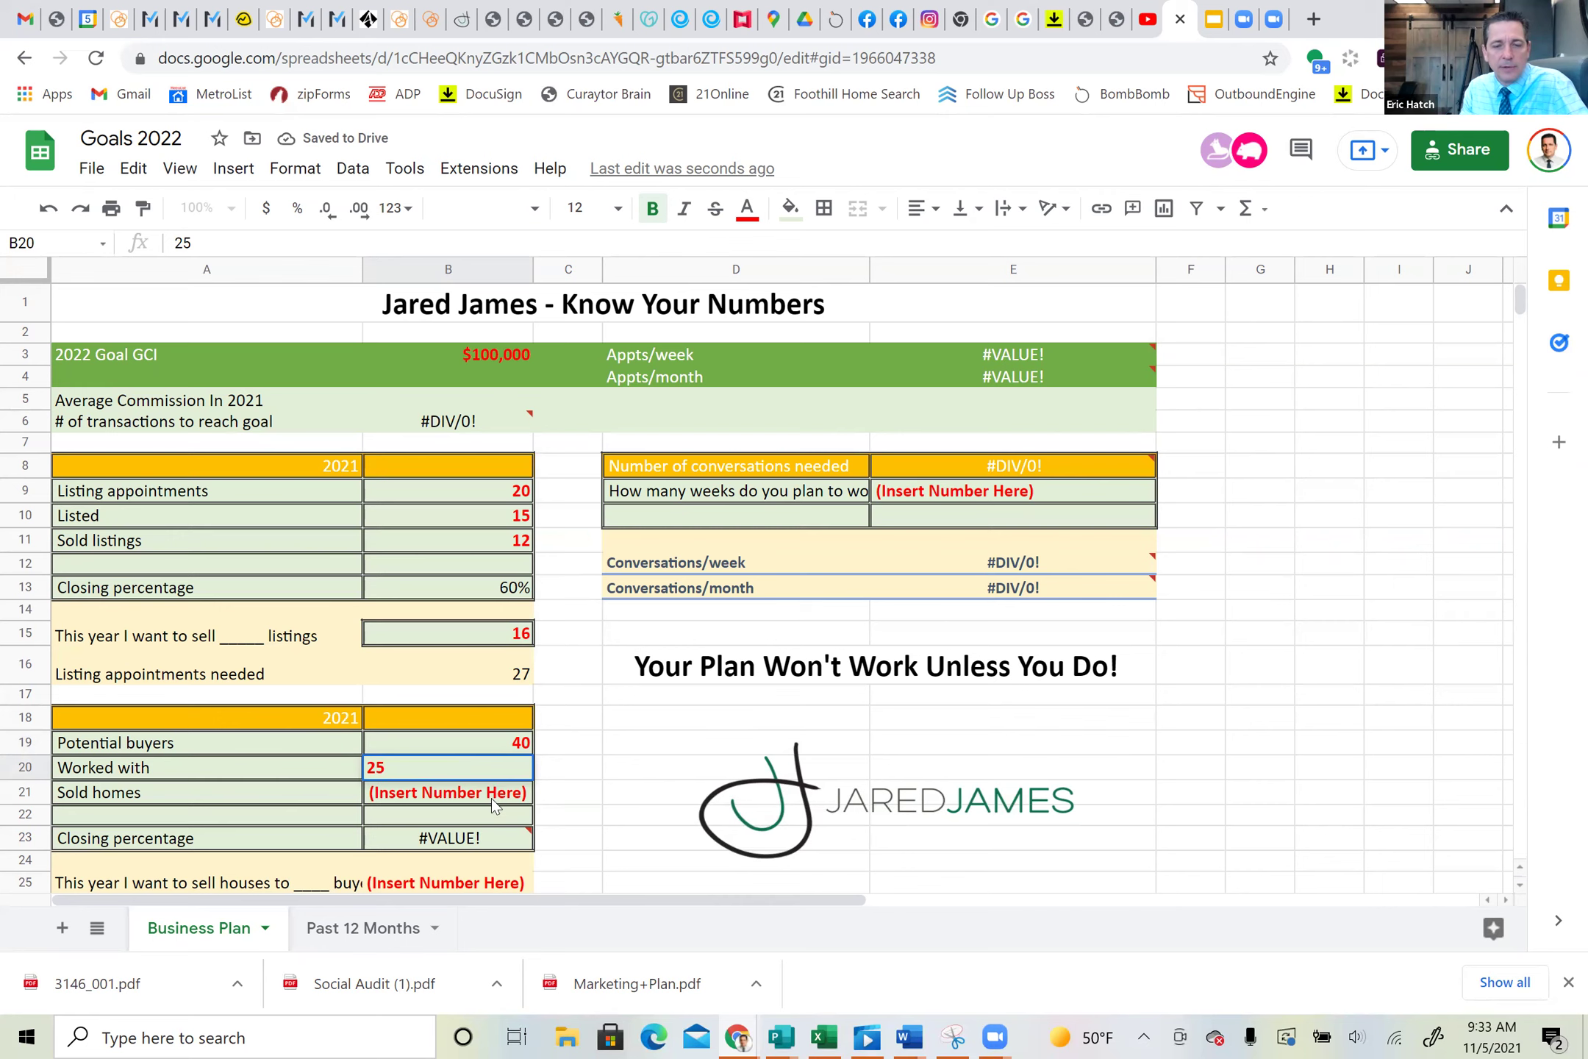
# Step: Set the 2021 Sold homes count in cell B21 to 12
pyautogui.doubleClick(491, 797)
pyautogui.tripleClick(493, 797)
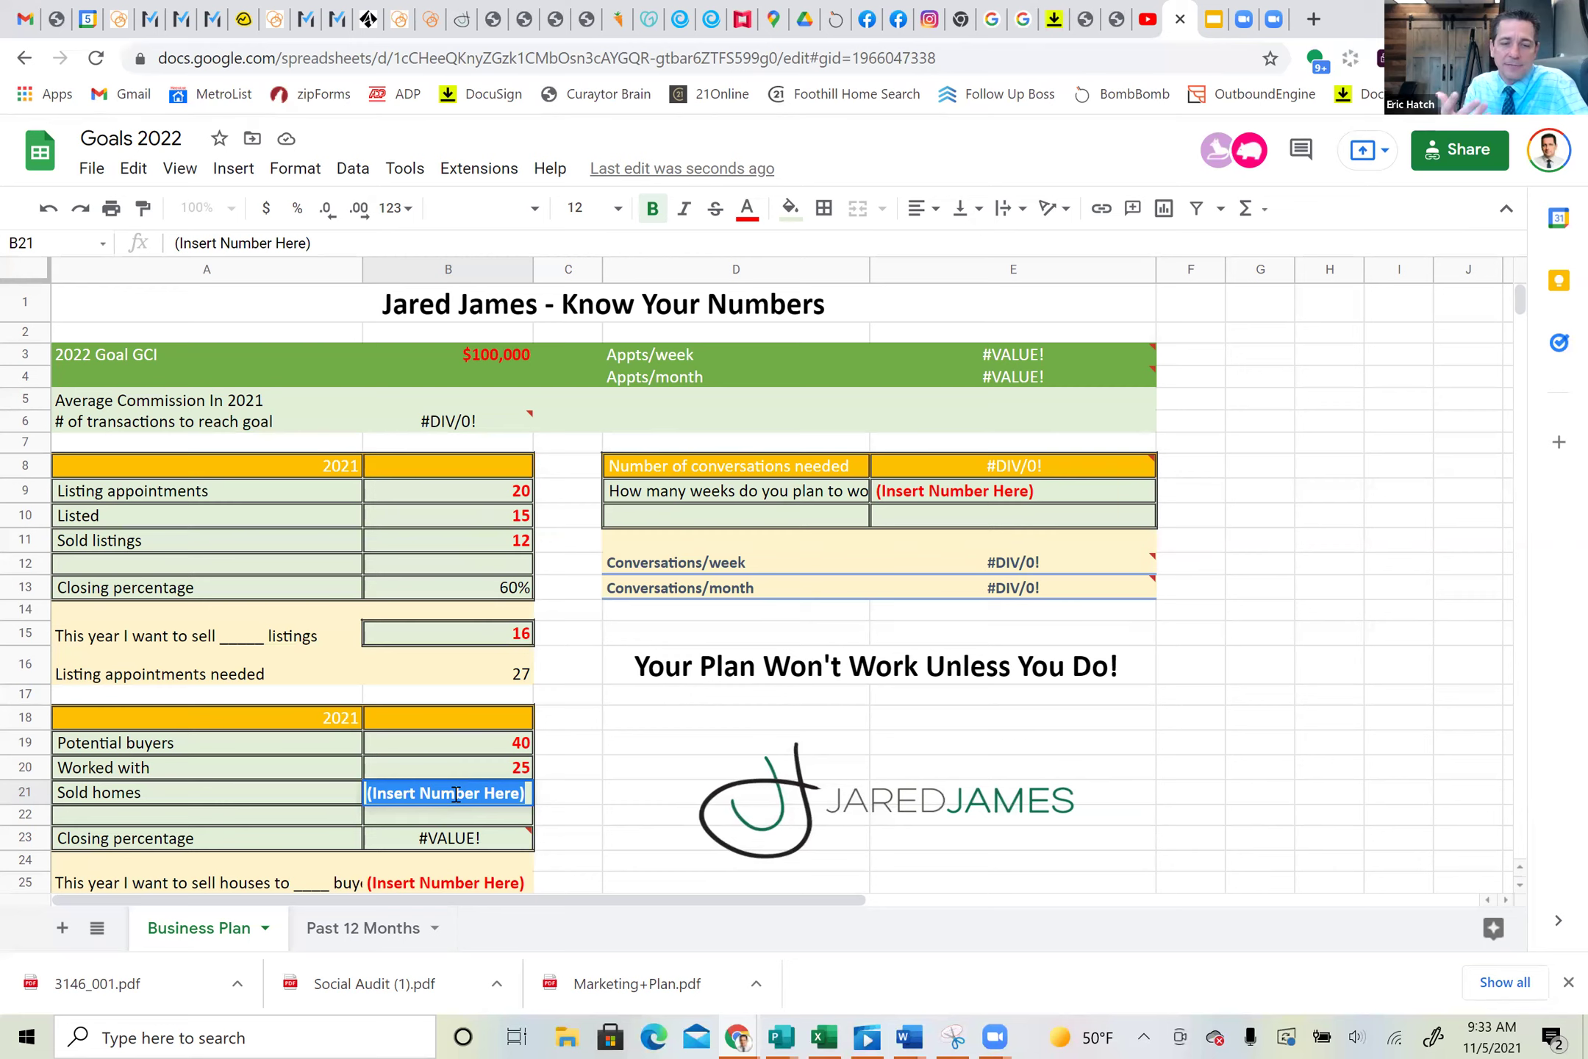
pyautogui.write('12')
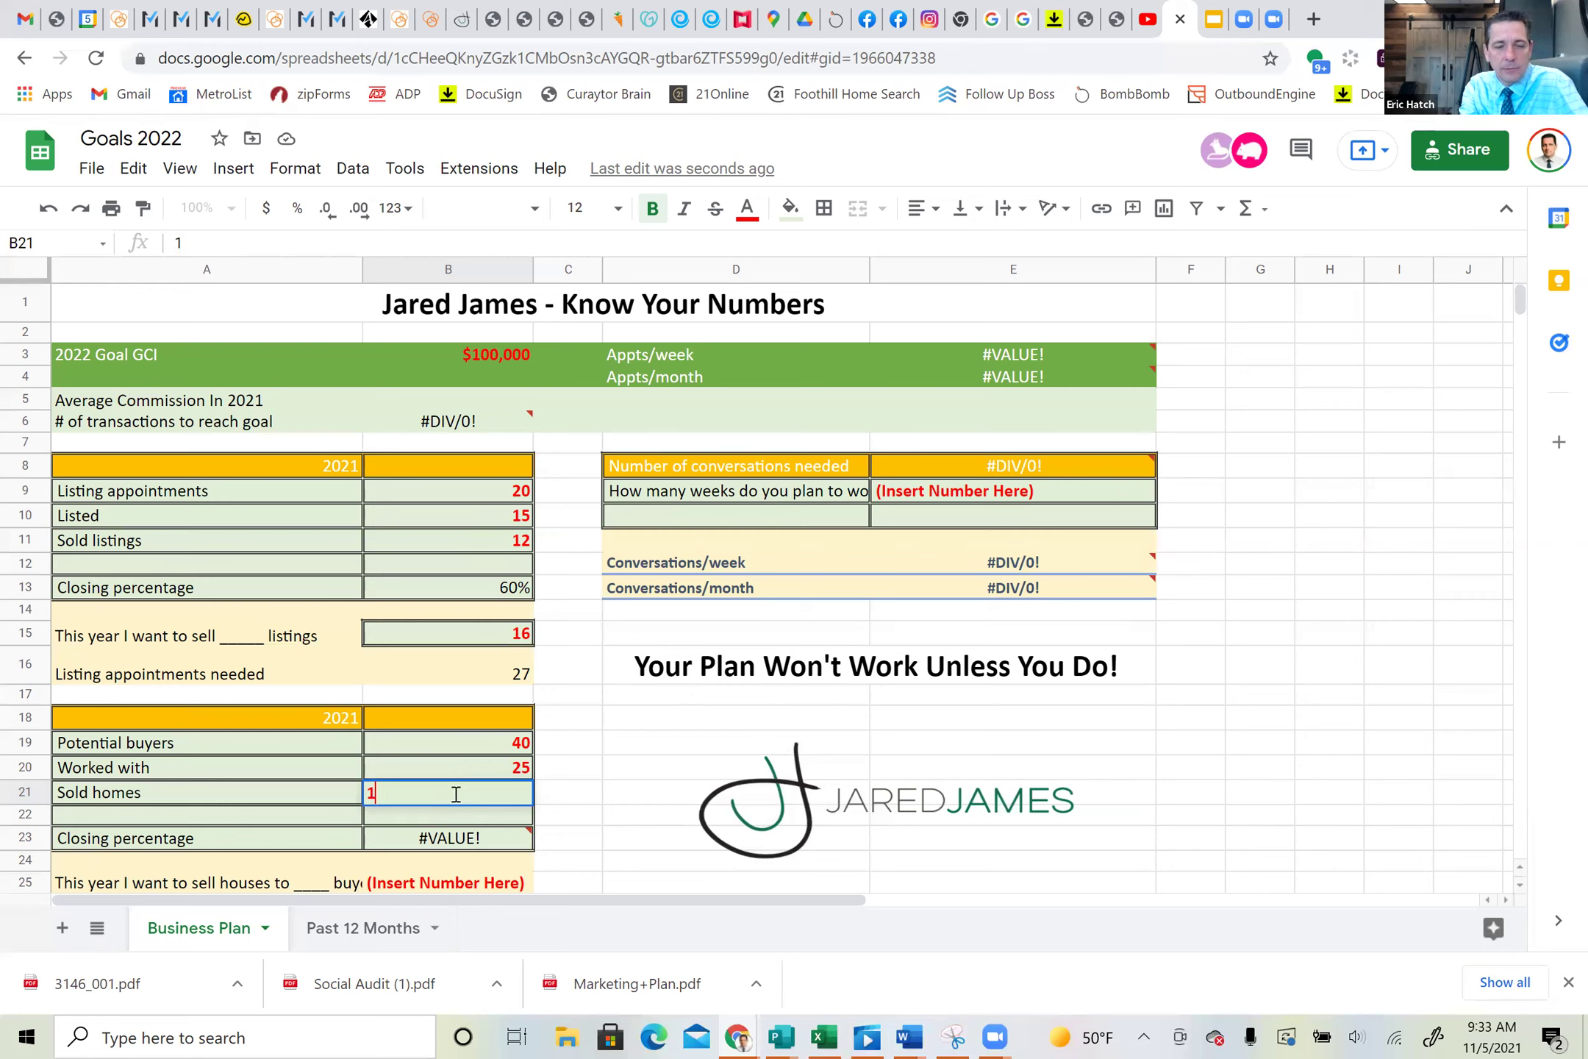
pyautogui.click(583, 812)
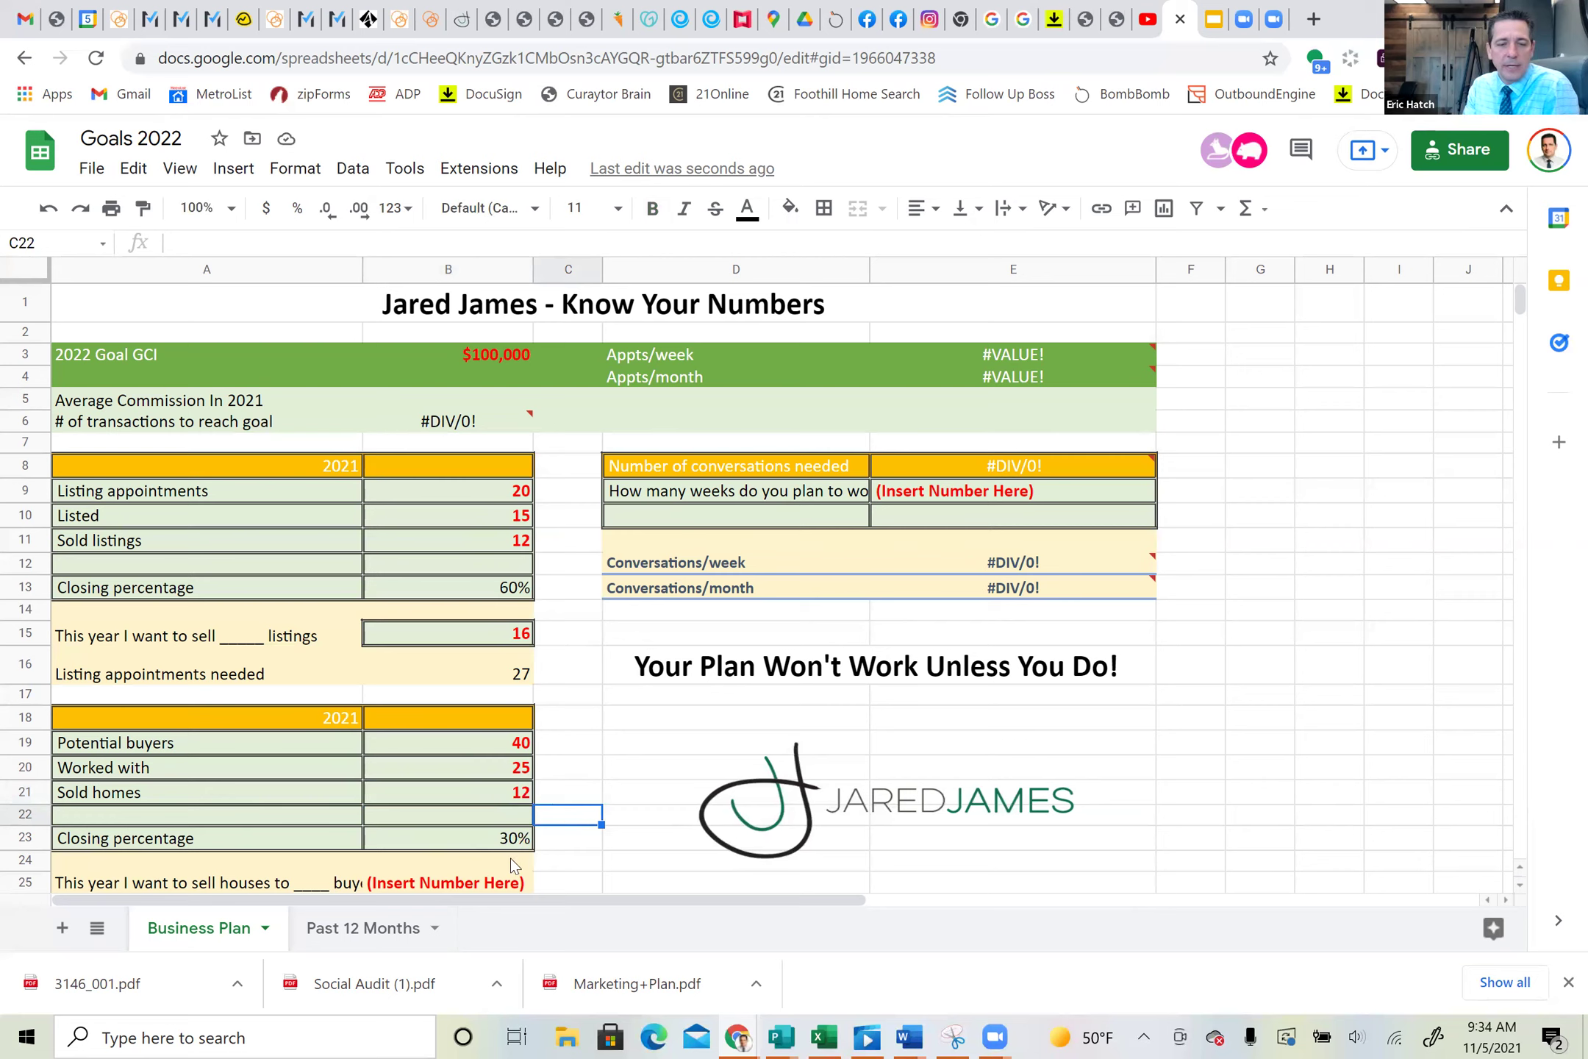
# Step: Set the number of buyers to sell houses to this year in cell B25 to 16
pyautogui.scroll(-2, 518, 841)
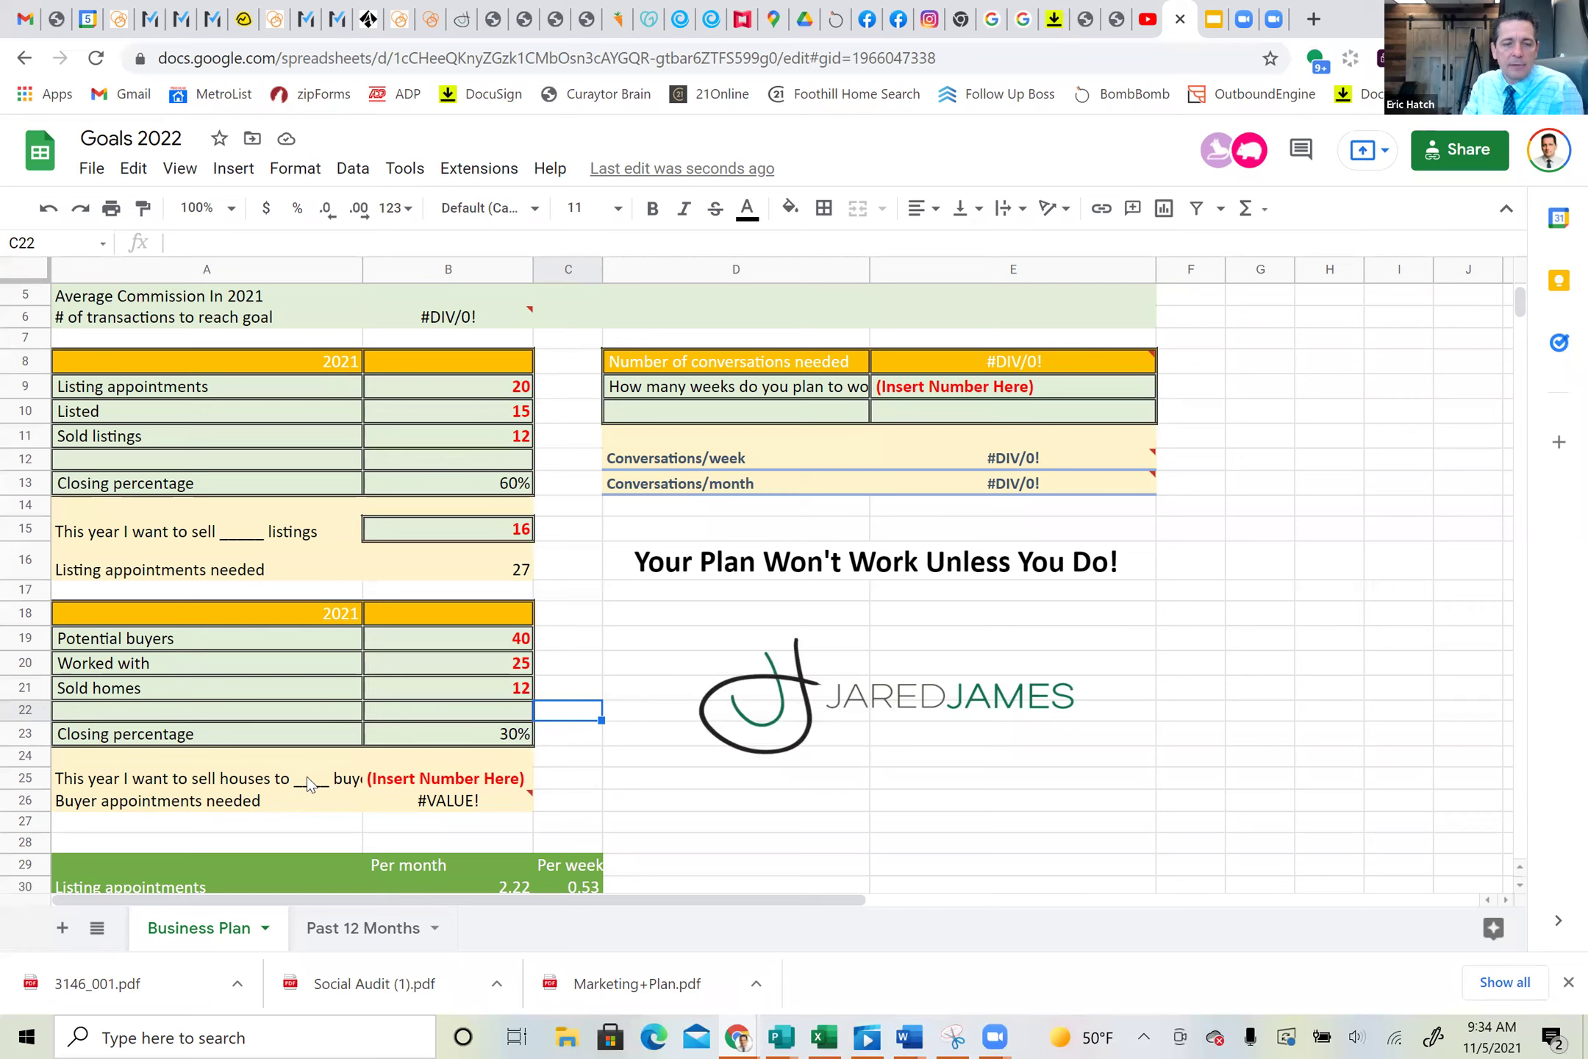
pyautogui.doubleClick(444, 784)
pyautogui.doubleClick(444, 779)
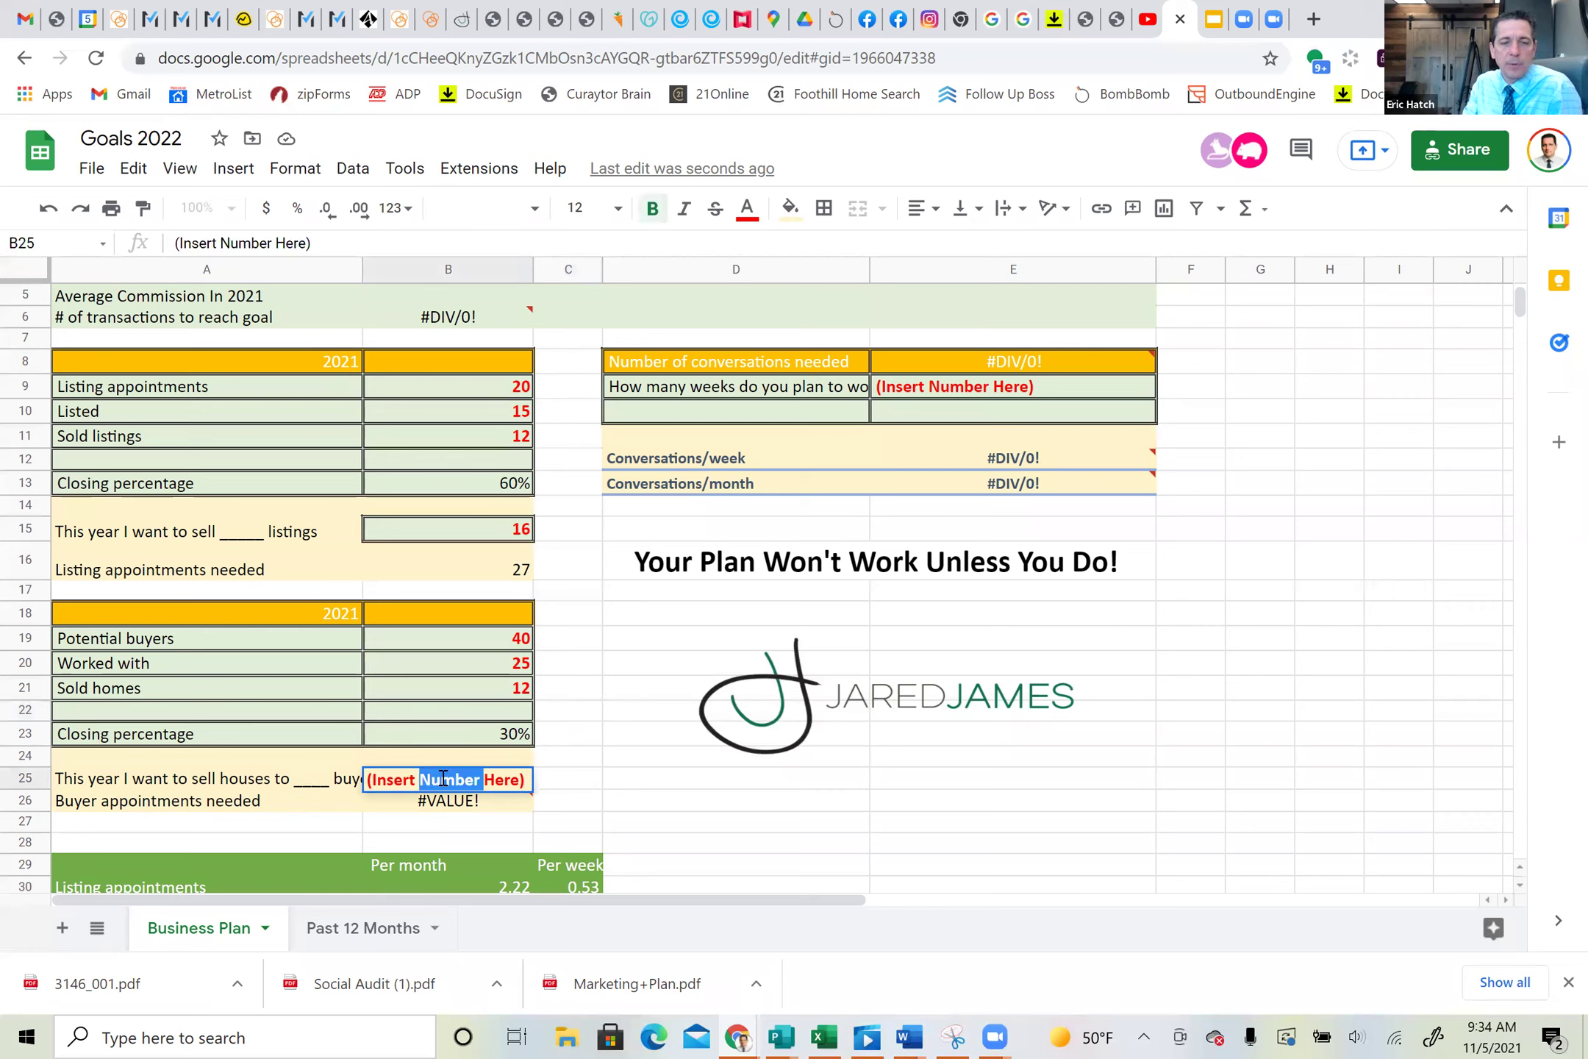
pyautogui.tripleClick(443, 780)
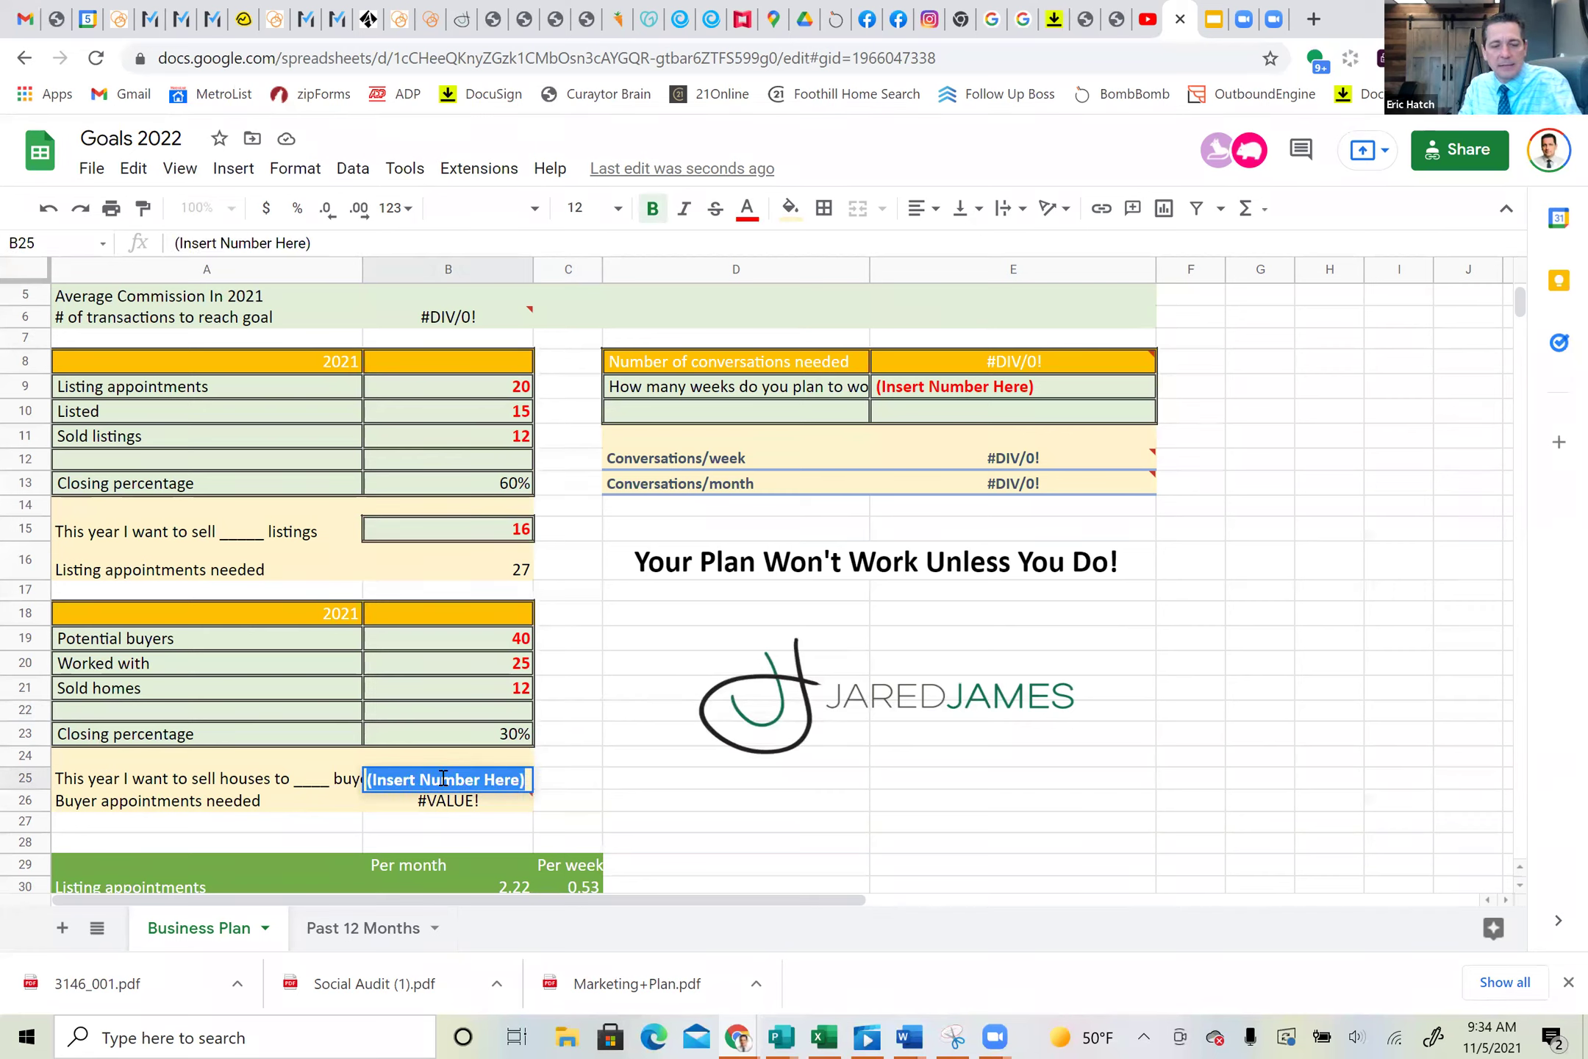
pyautogui.write('16')
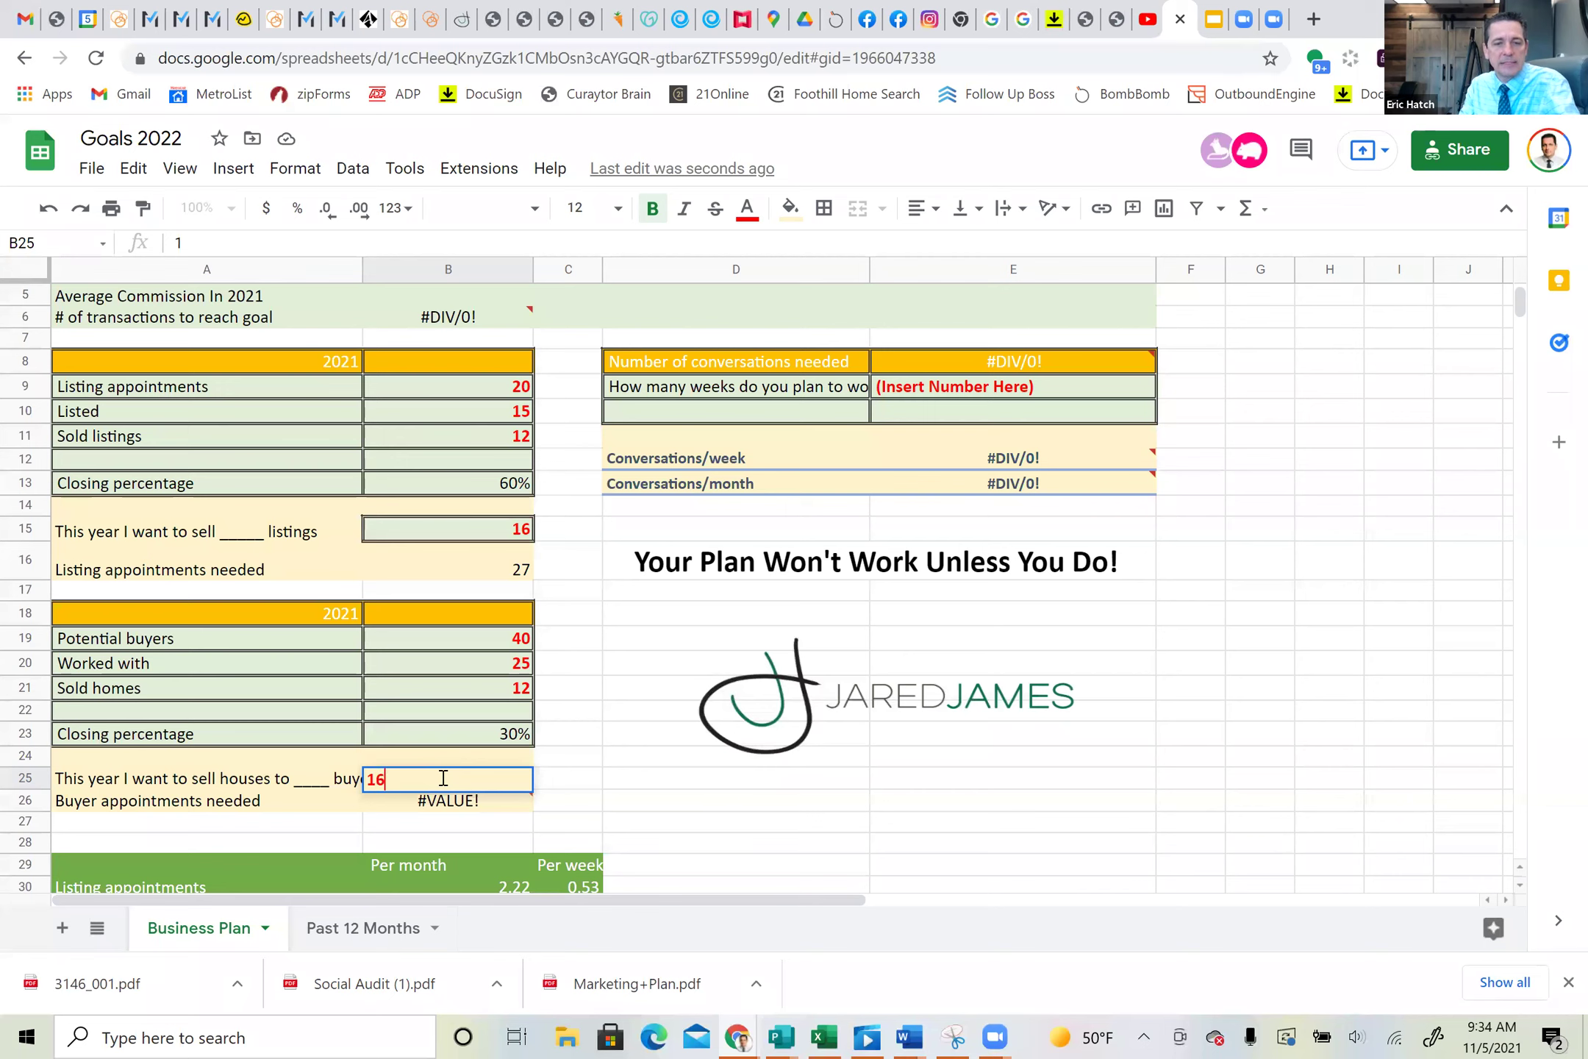
pyautogui.click(639, 789)
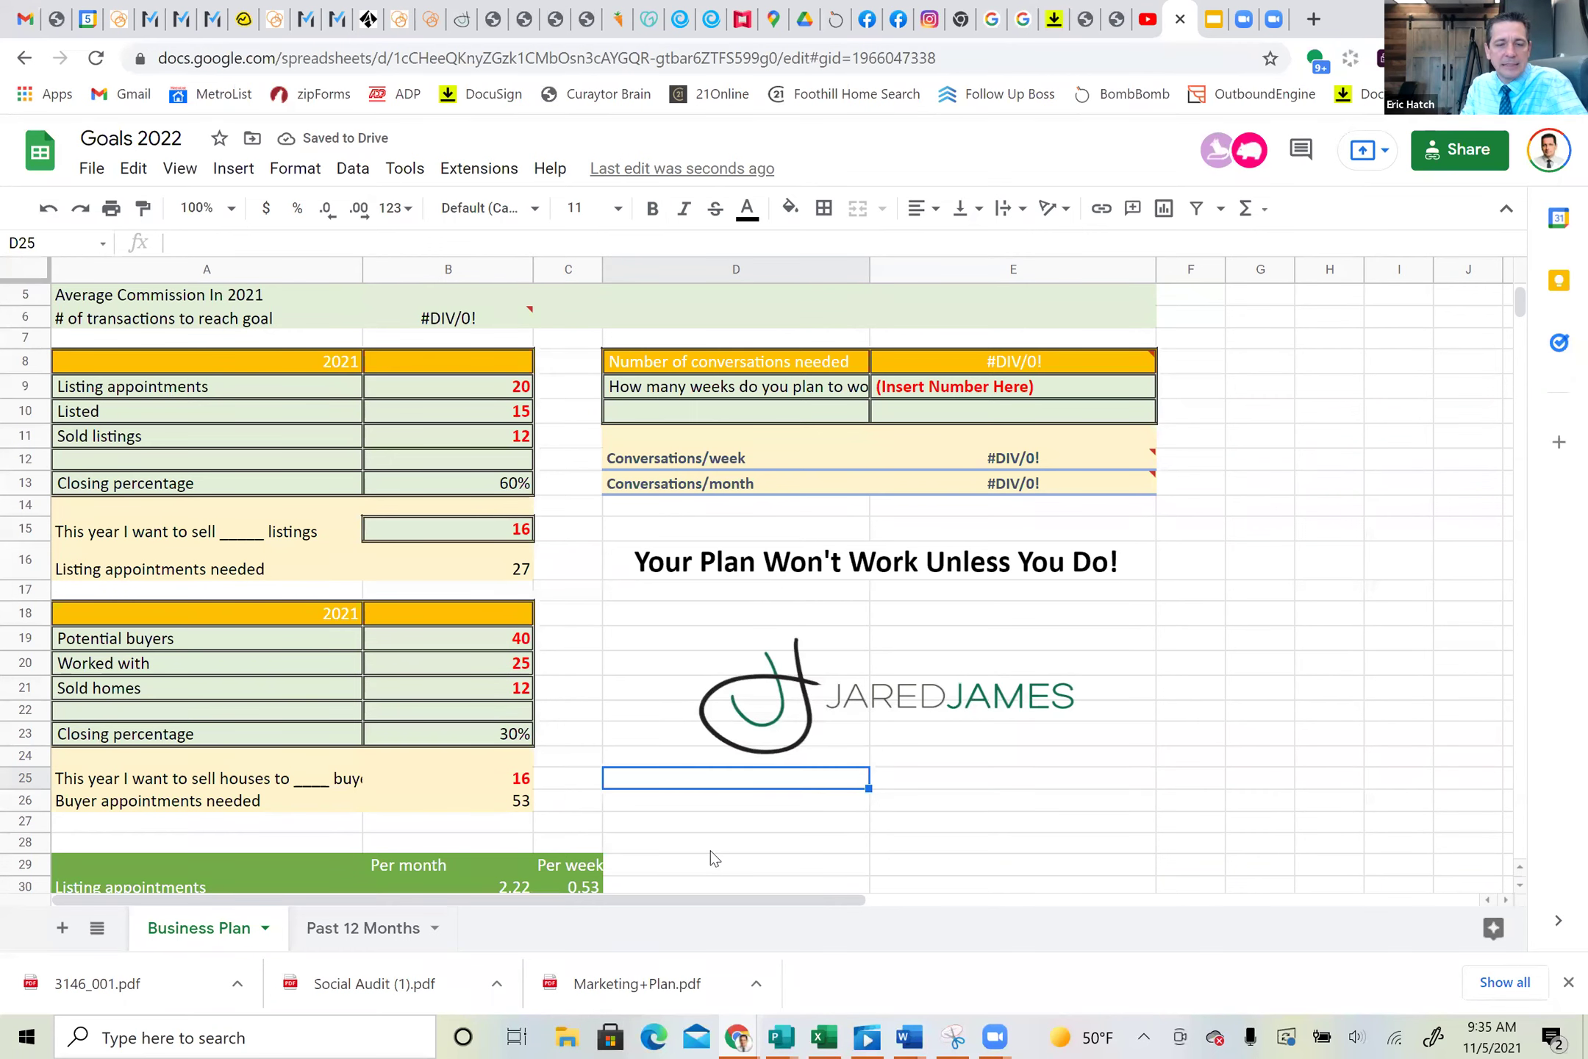
# Step: Examine the per-month and per-week listing appointment and new buyer figures, along with the appointments and conversations summary
pyautogui.scroll(-2, 714, 857)
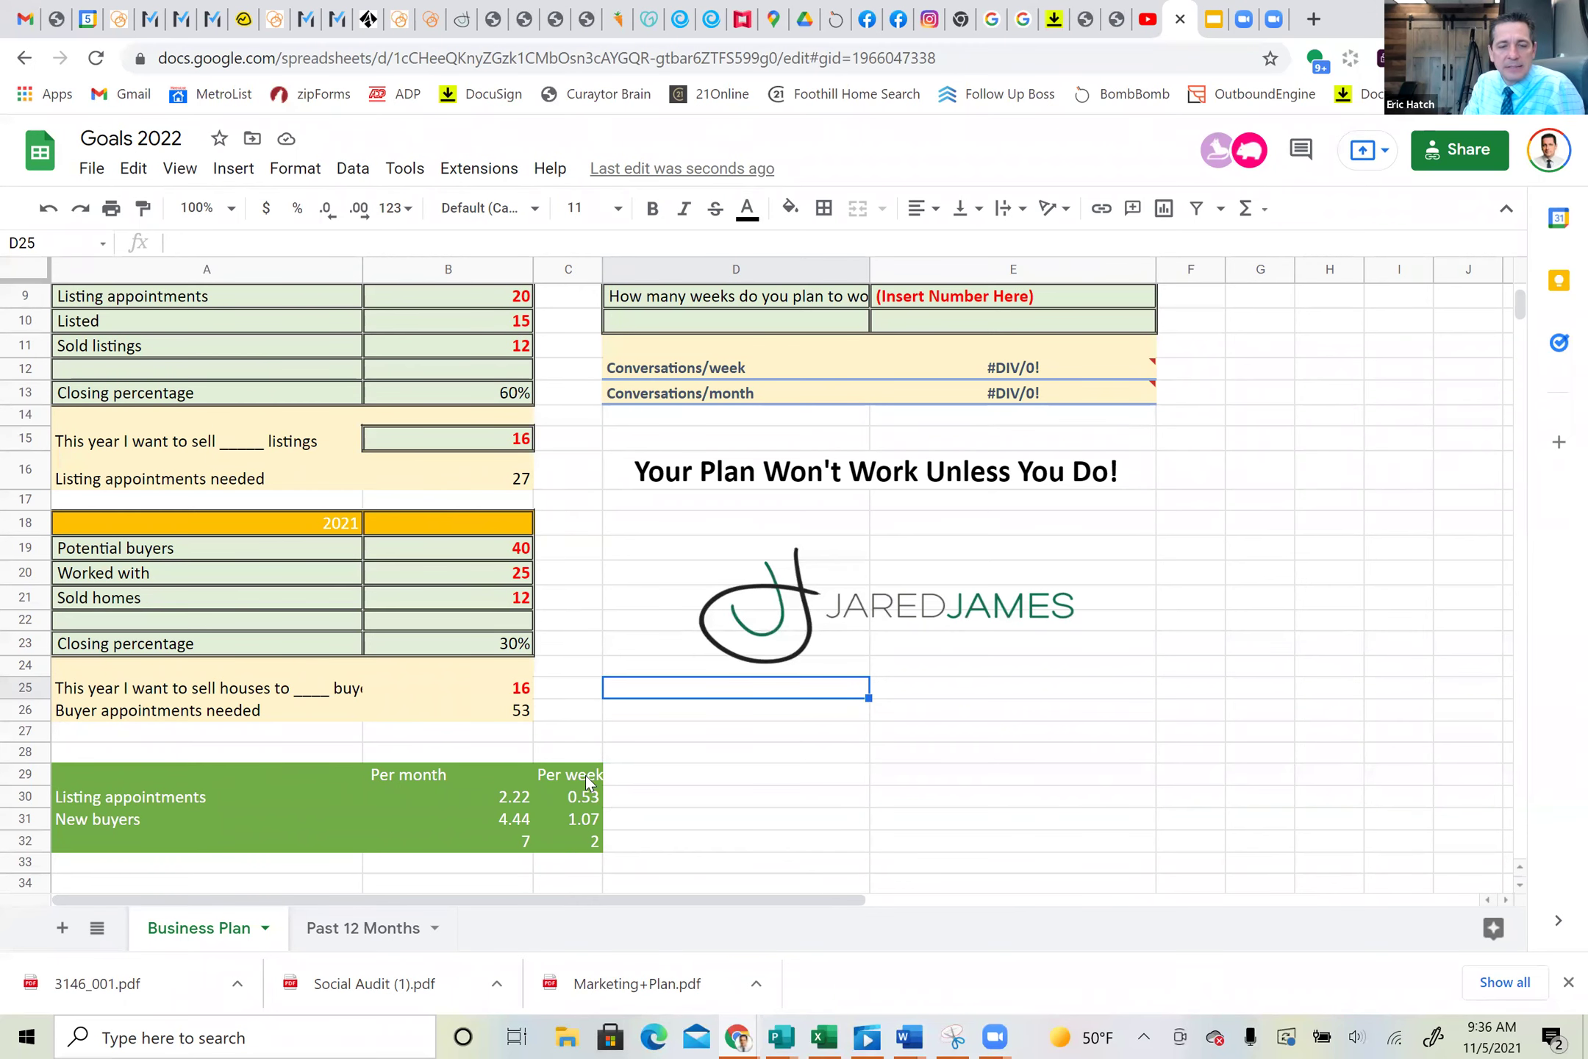
pyautogui.scroll(3, 1070, 724)
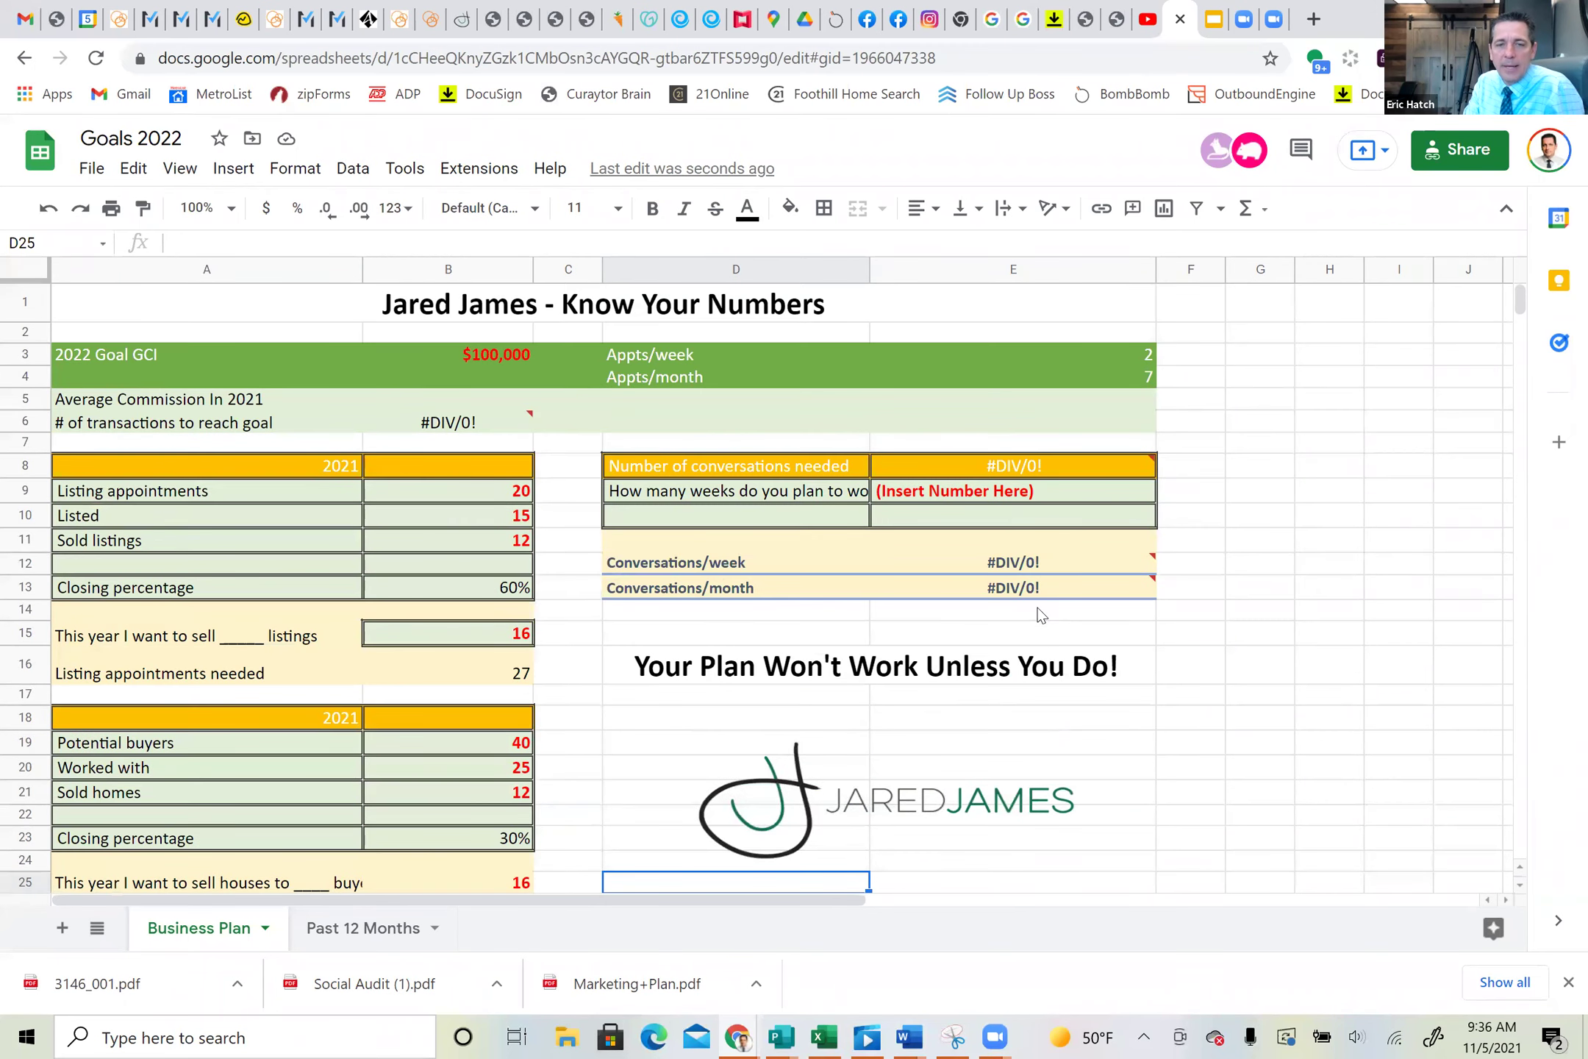
pyautogui.moveTo(888, 562)
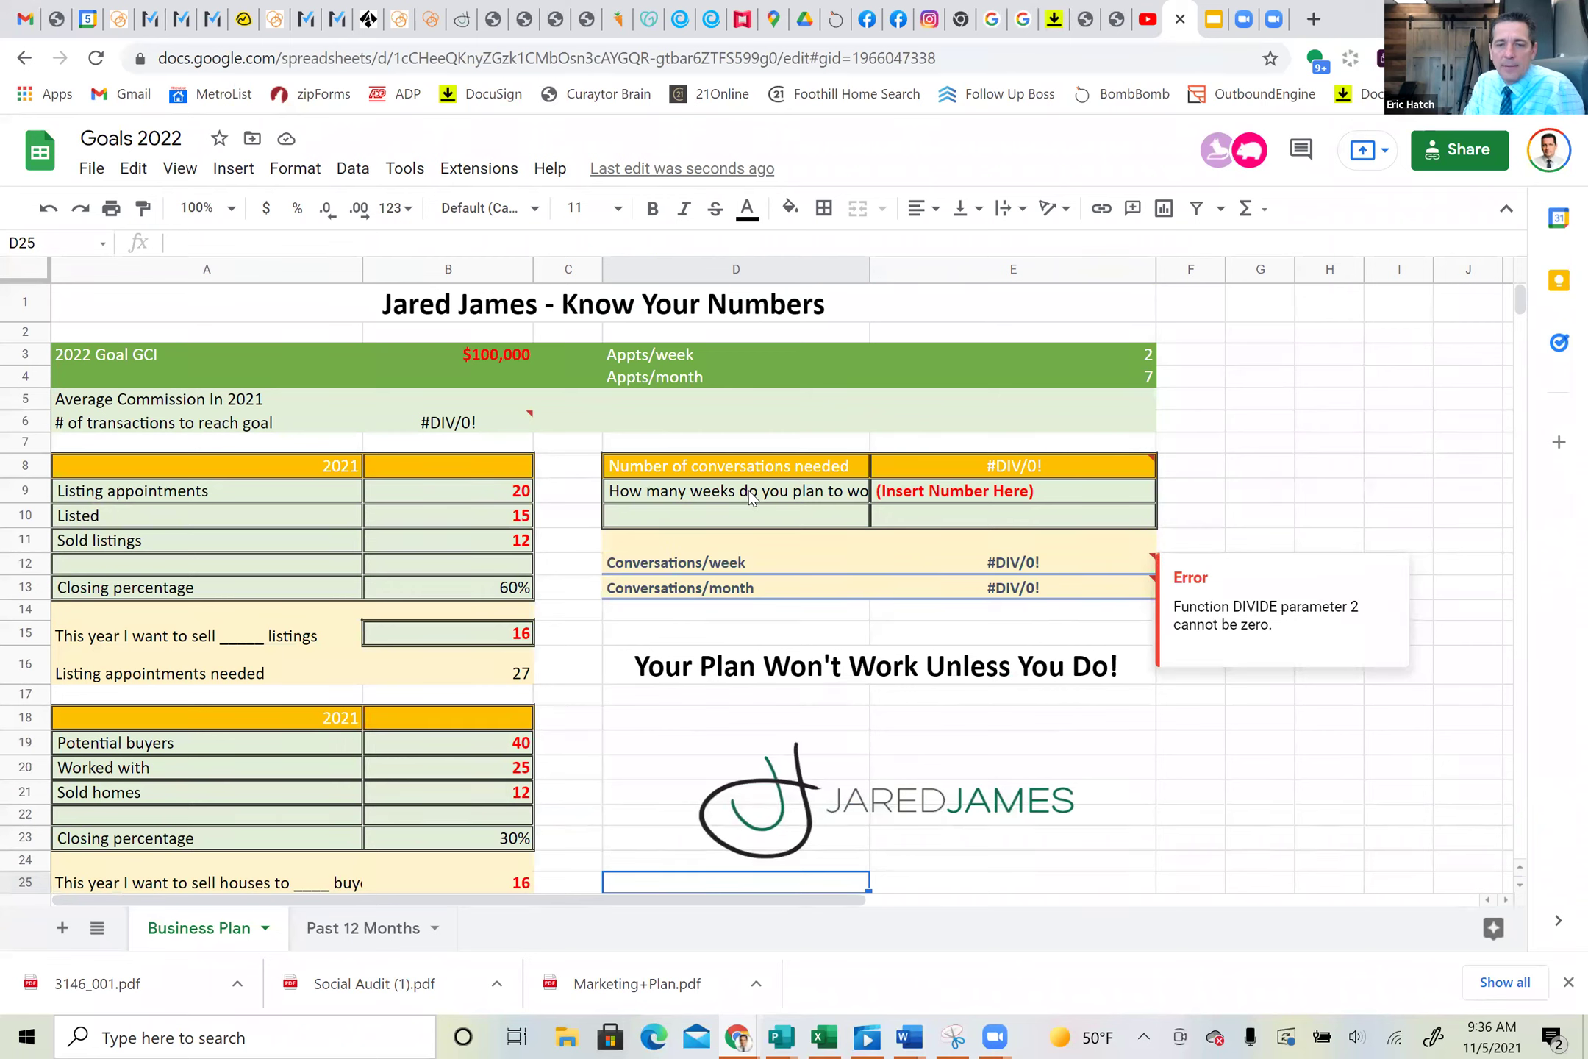
# Step: Set the number of weeks planned to work in cell E9 to 44
pyautogui.tripleClick(967, 491)
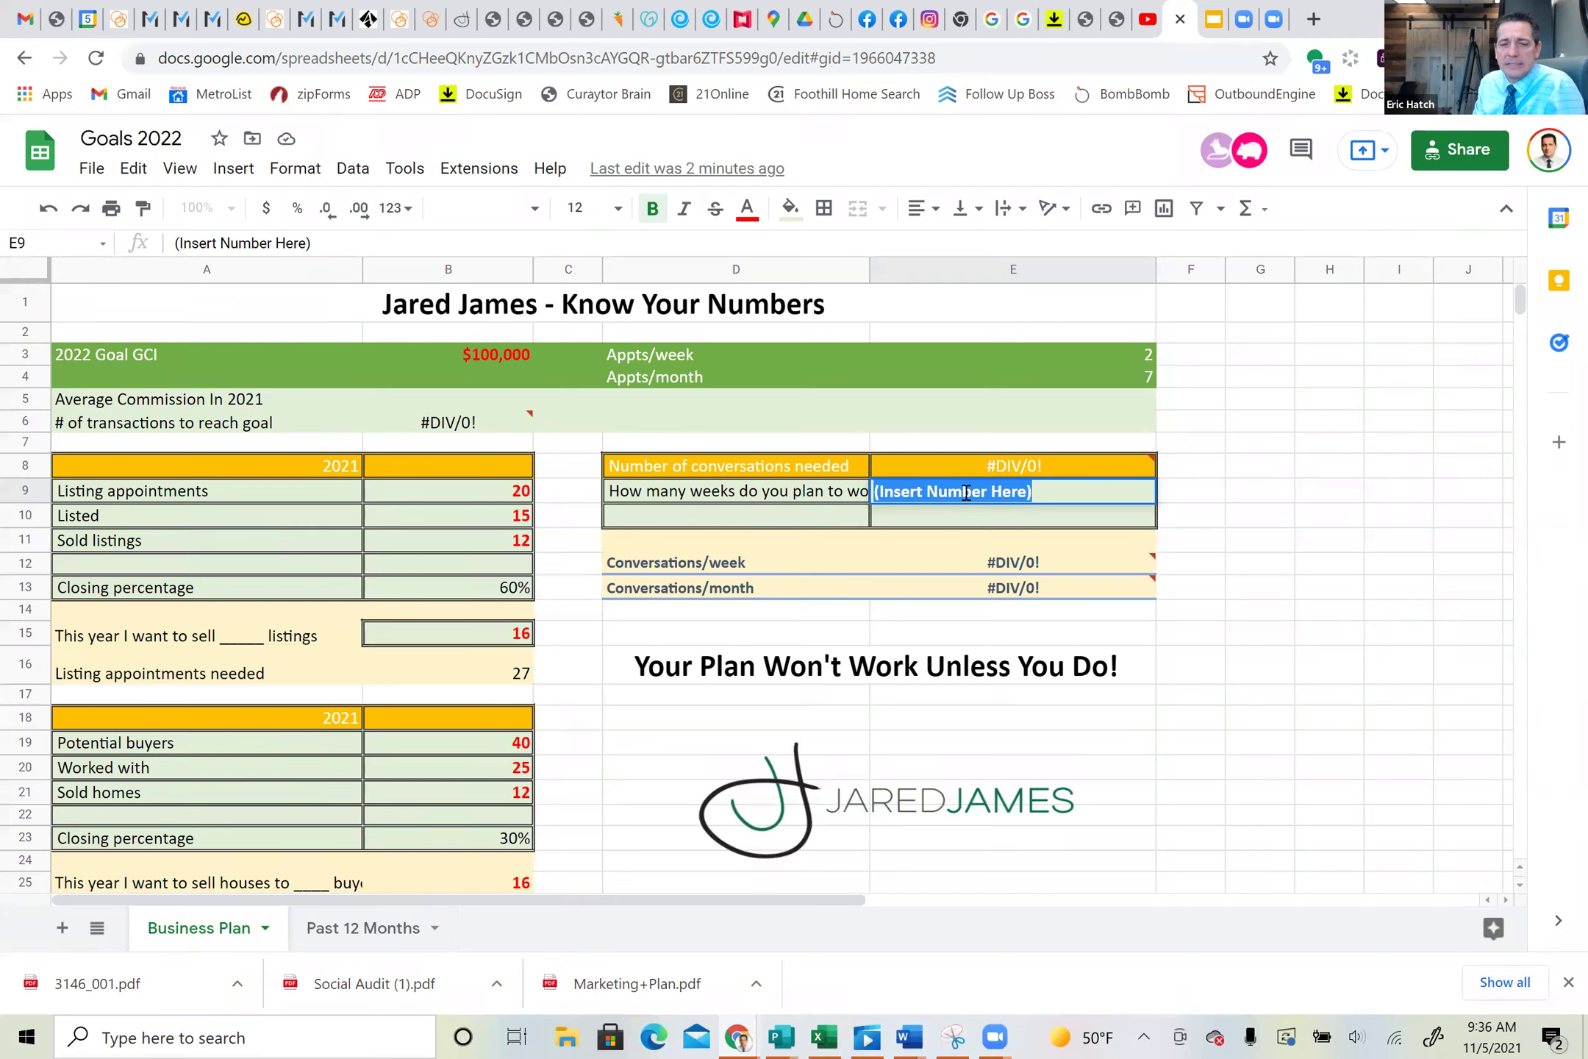
pyautogui.write('4')
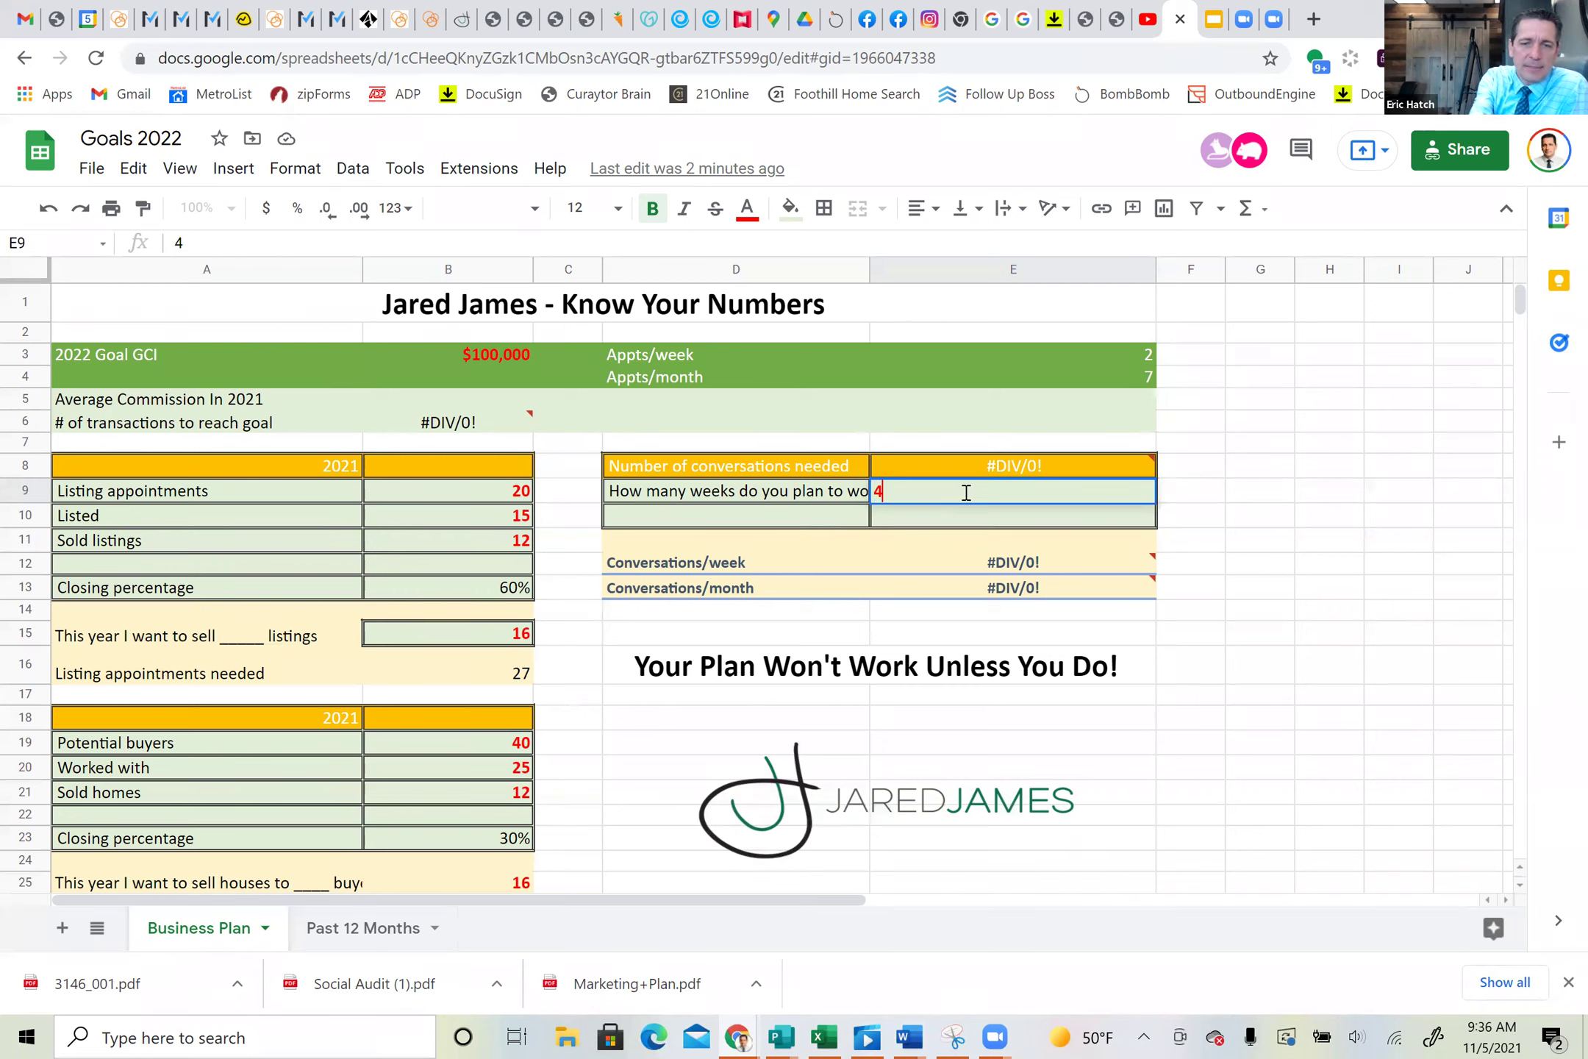
pyautogui.write('4')
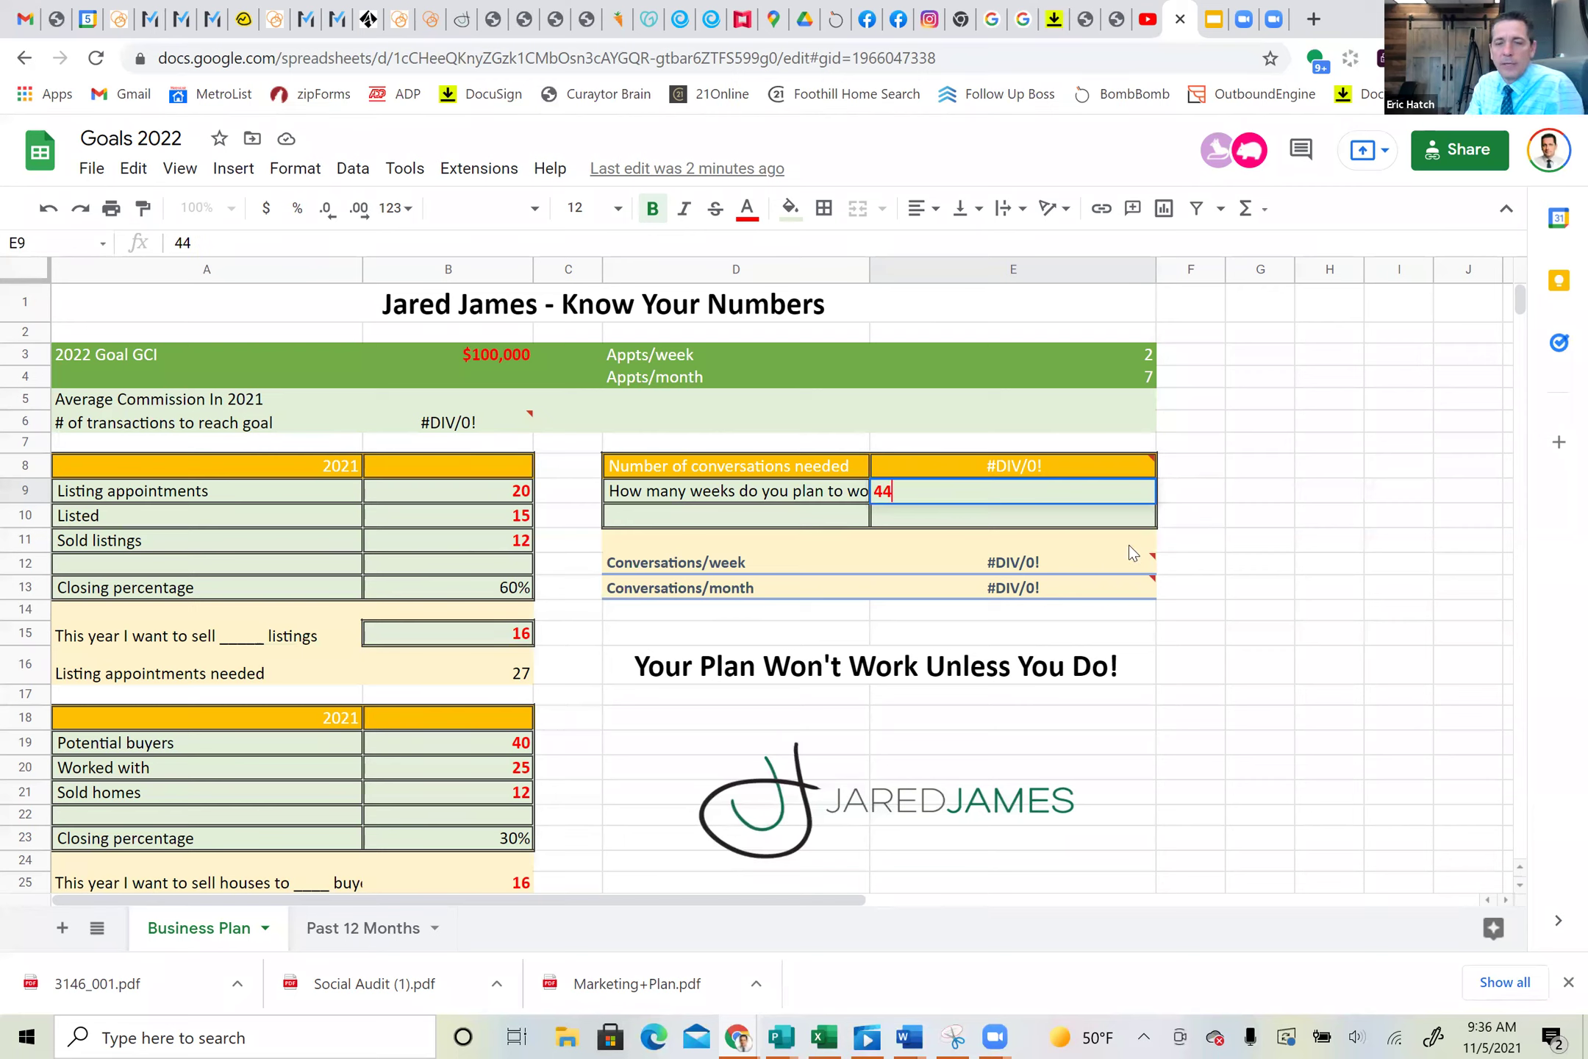
pyautogui.click(1206, 543)
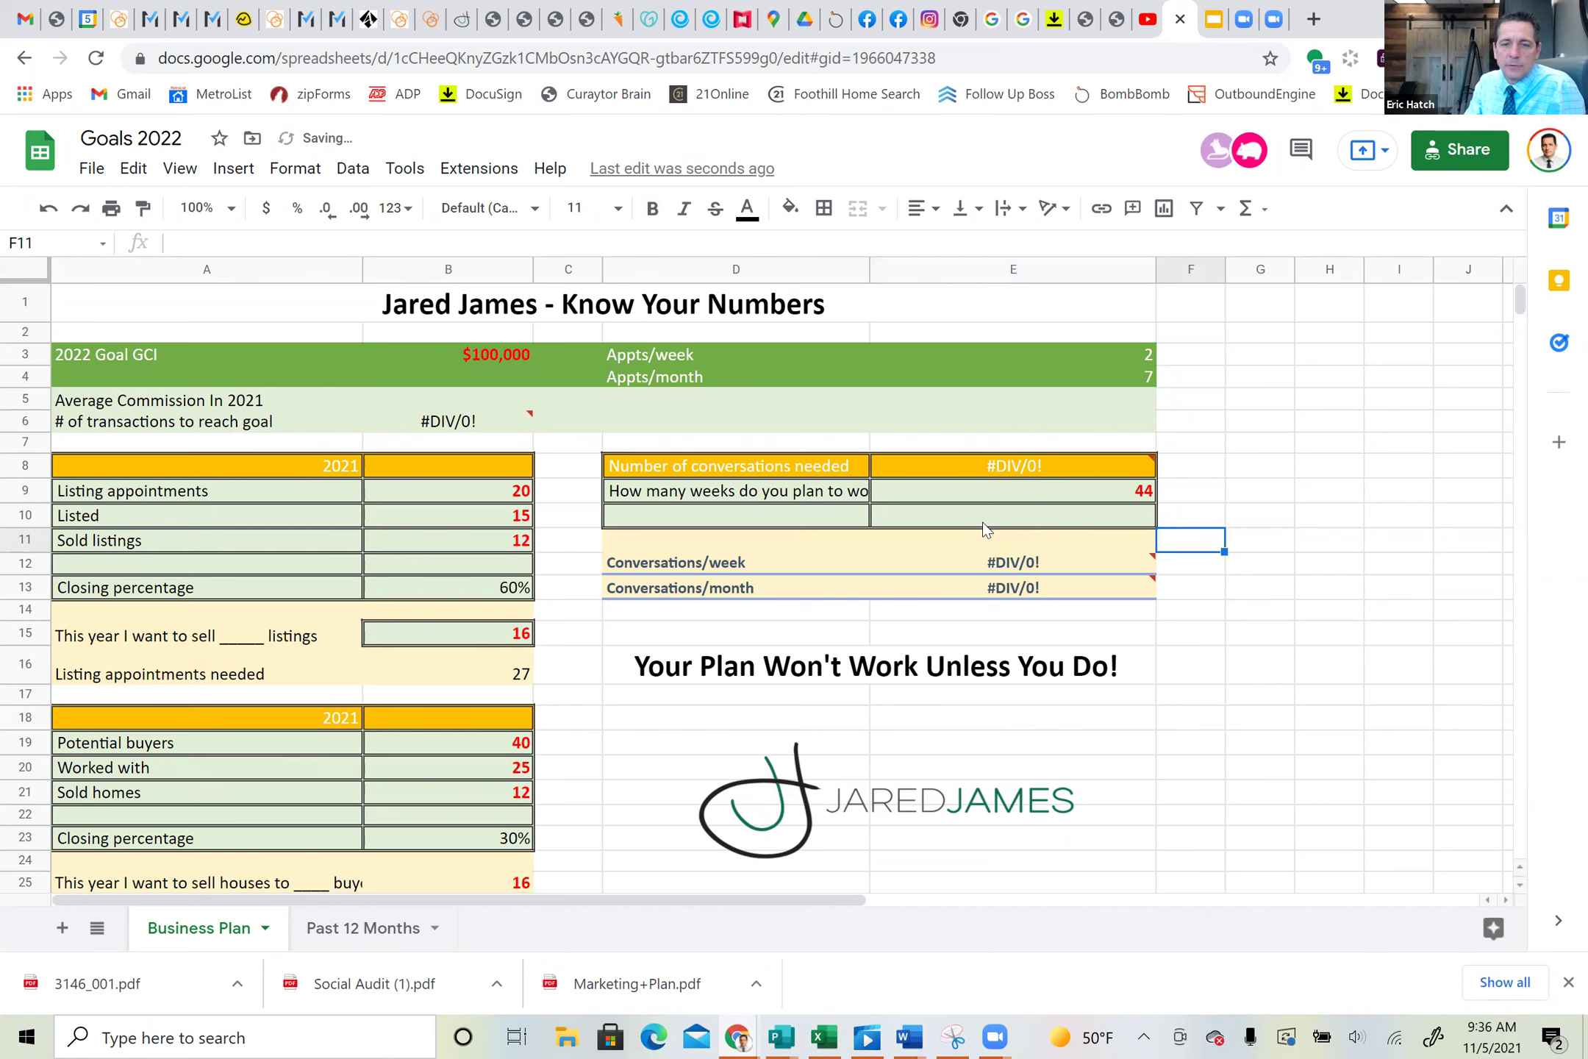
# Step: Widen column E slightly and clear the formula from the Number of conversations needed cell E8
pyautogui.click(993, 564)
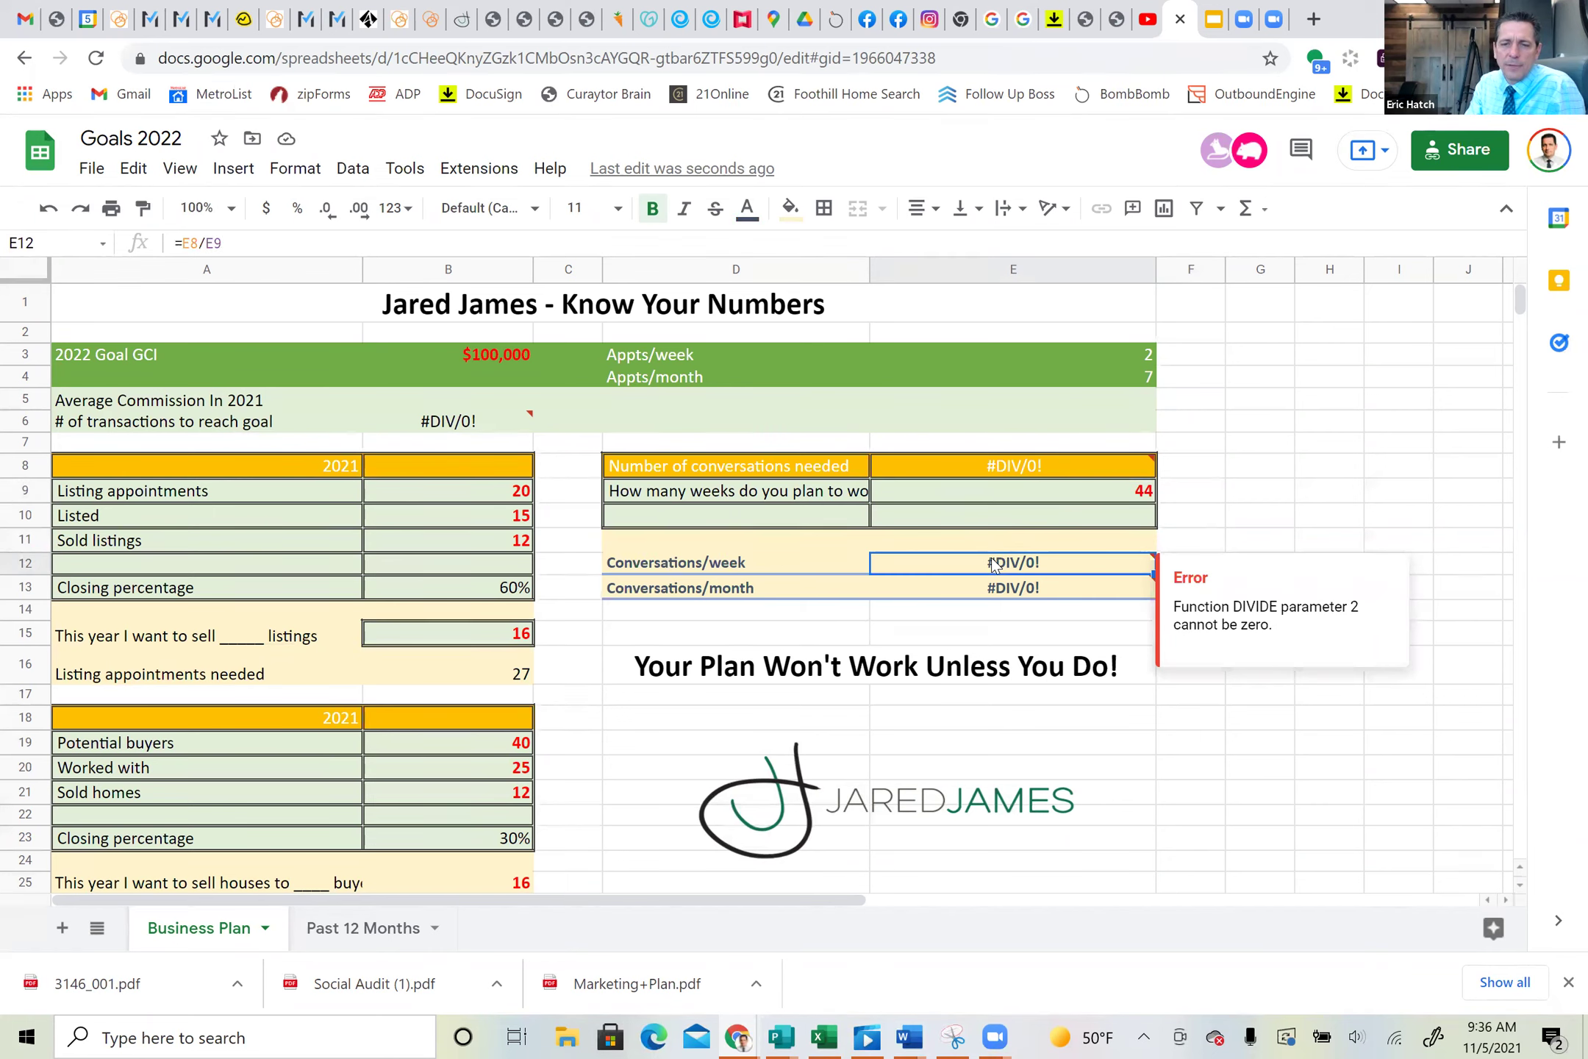
pyautogui.click(1036, 468)
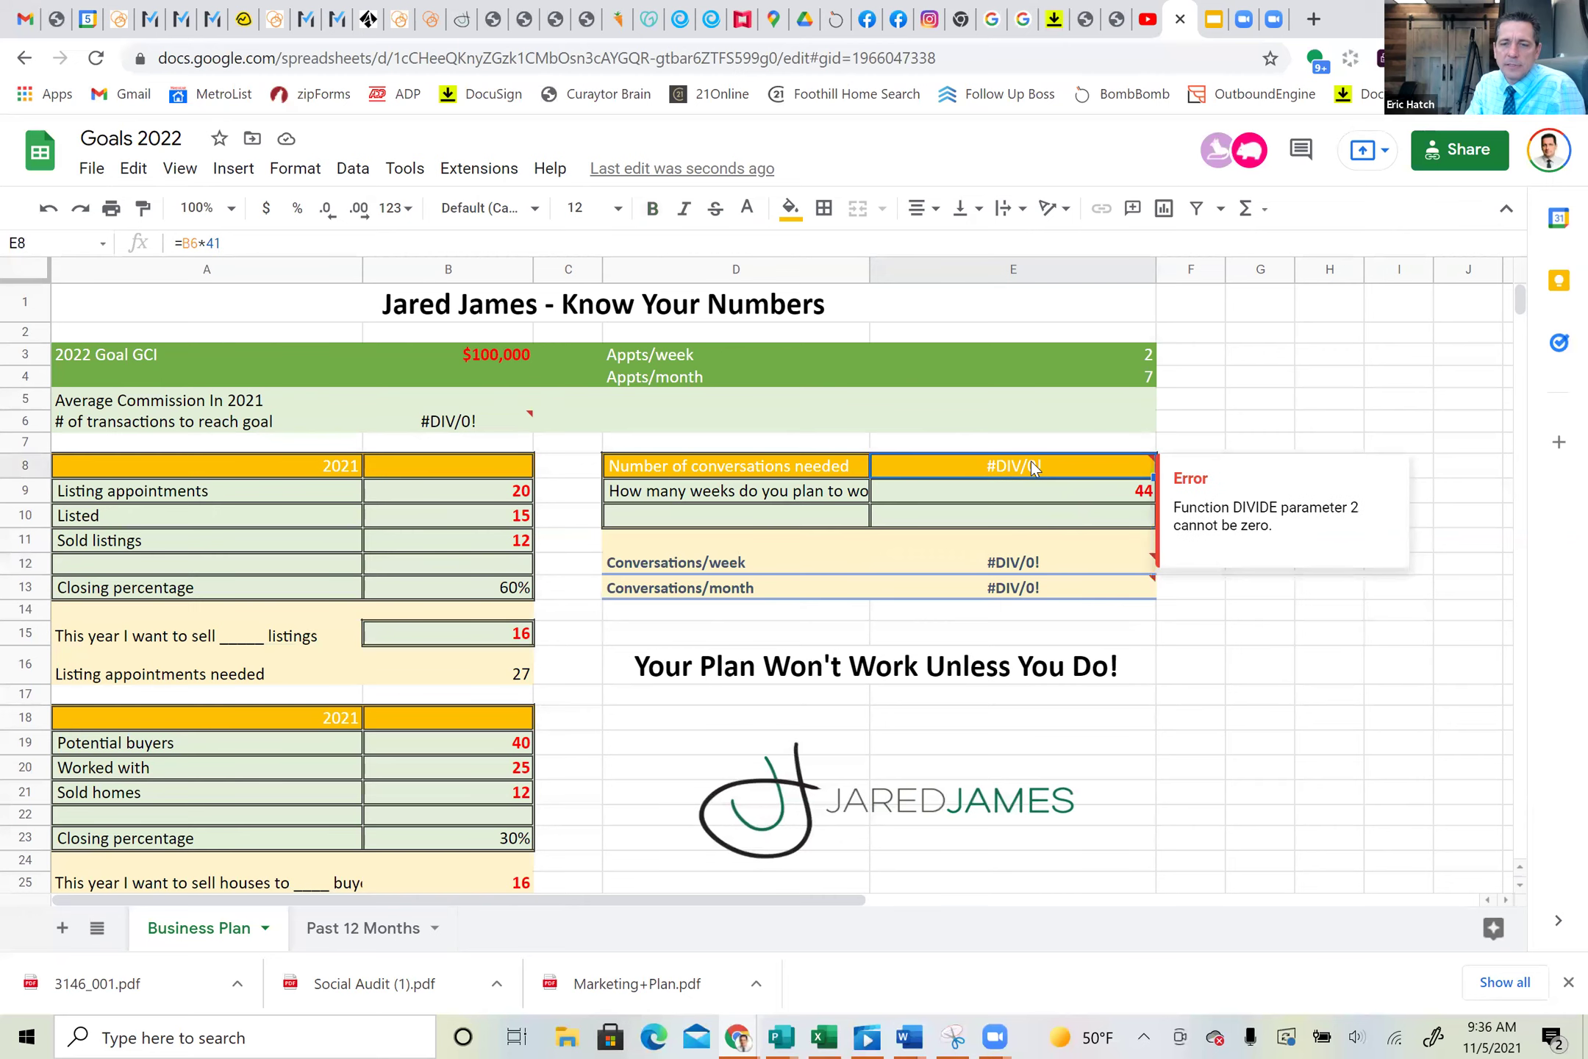
pyautogui.write('=B6*41')
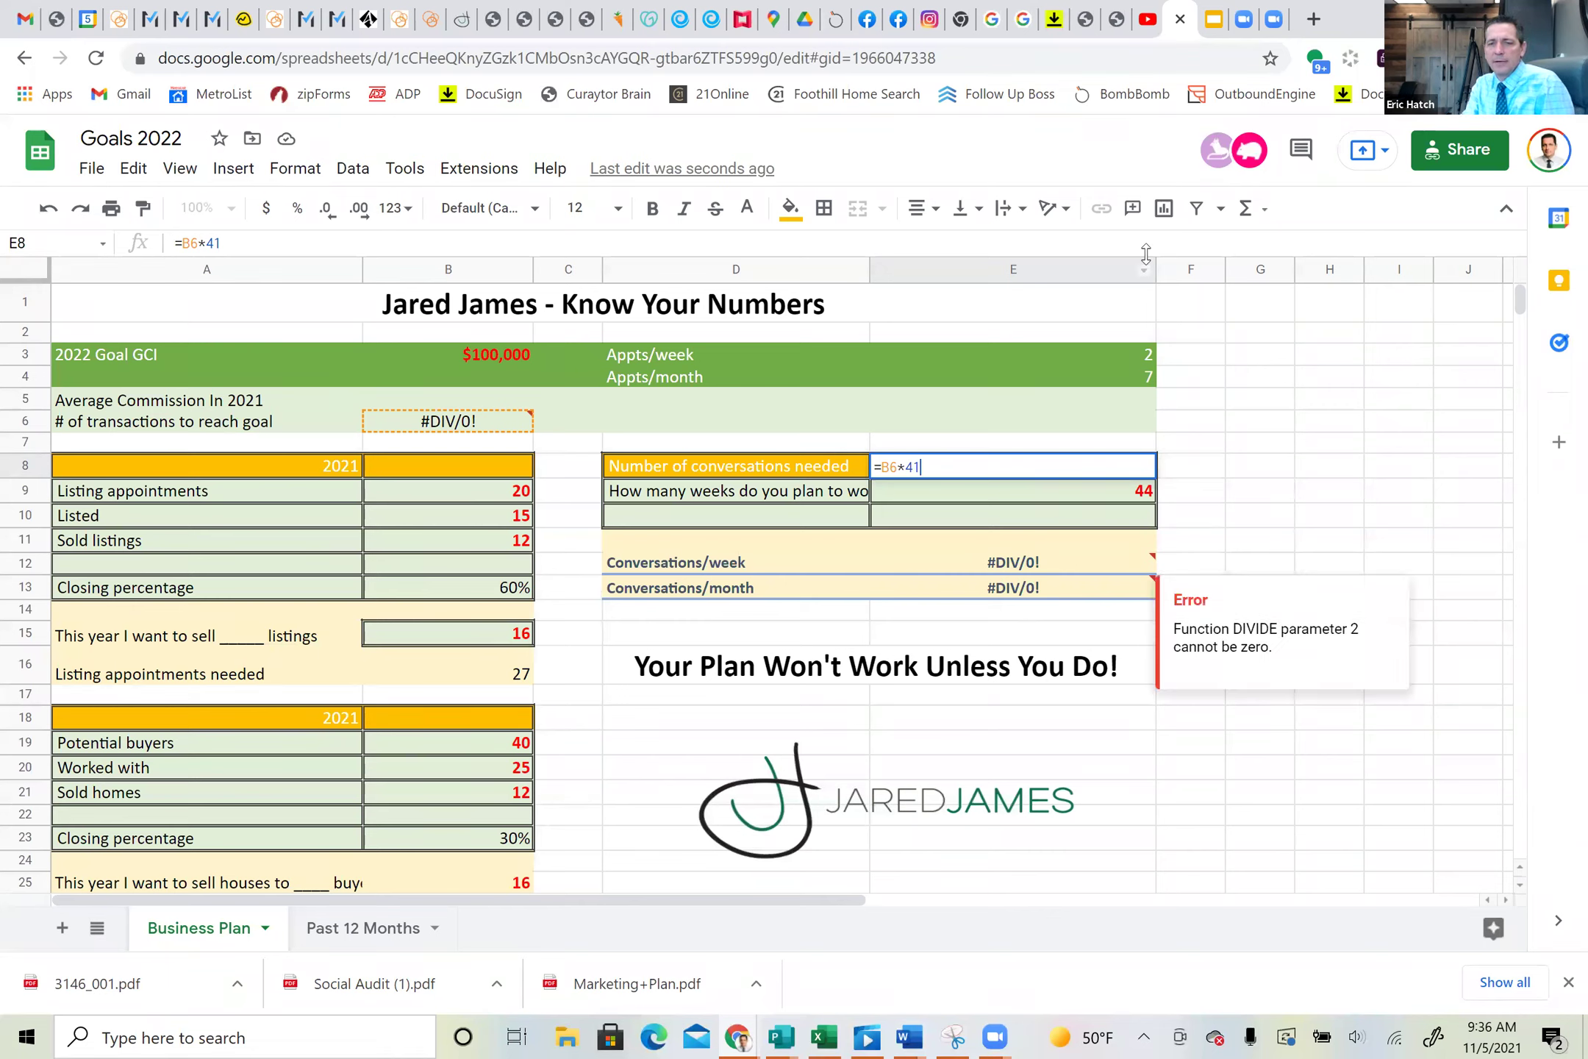
pyautogui.moveTo(1156, 270); pyautogui.dragTo(1177, 271)
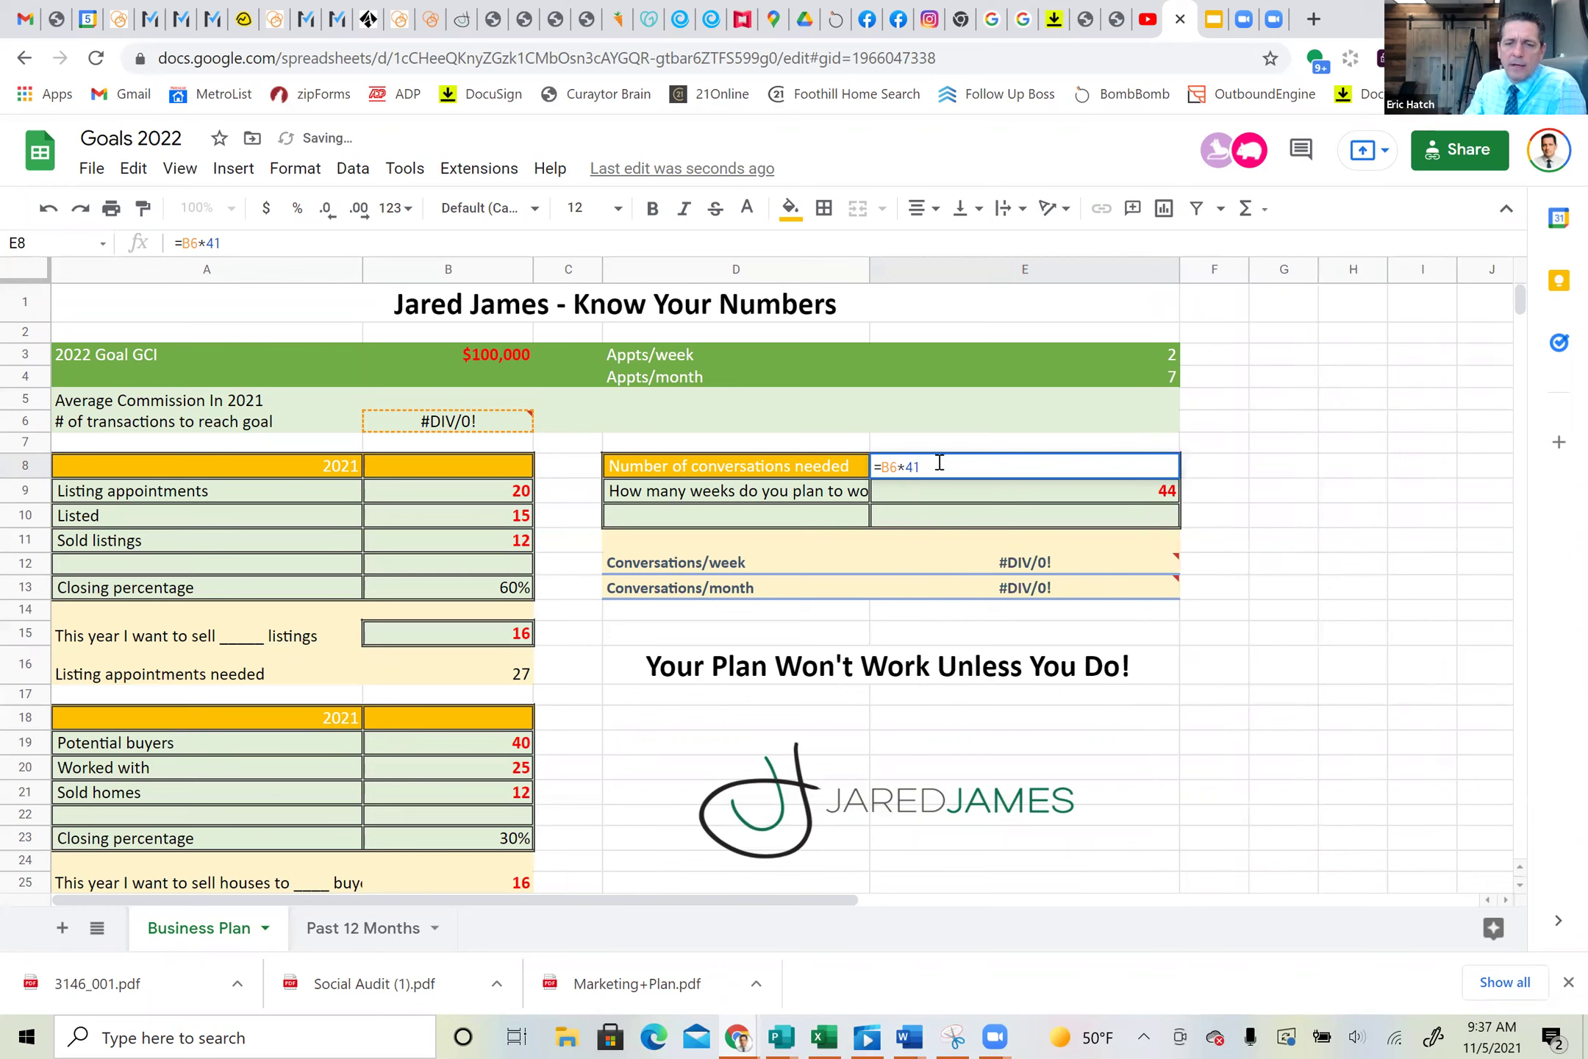
pyautogui.press('BackSpace')
pyautogui.press('BackSpace')
pyautogui.press('BackSpace')
pyautogui.press('BackSpace')
pyautogui.press('BackSpace')
pyautogui.press('BackSpace')
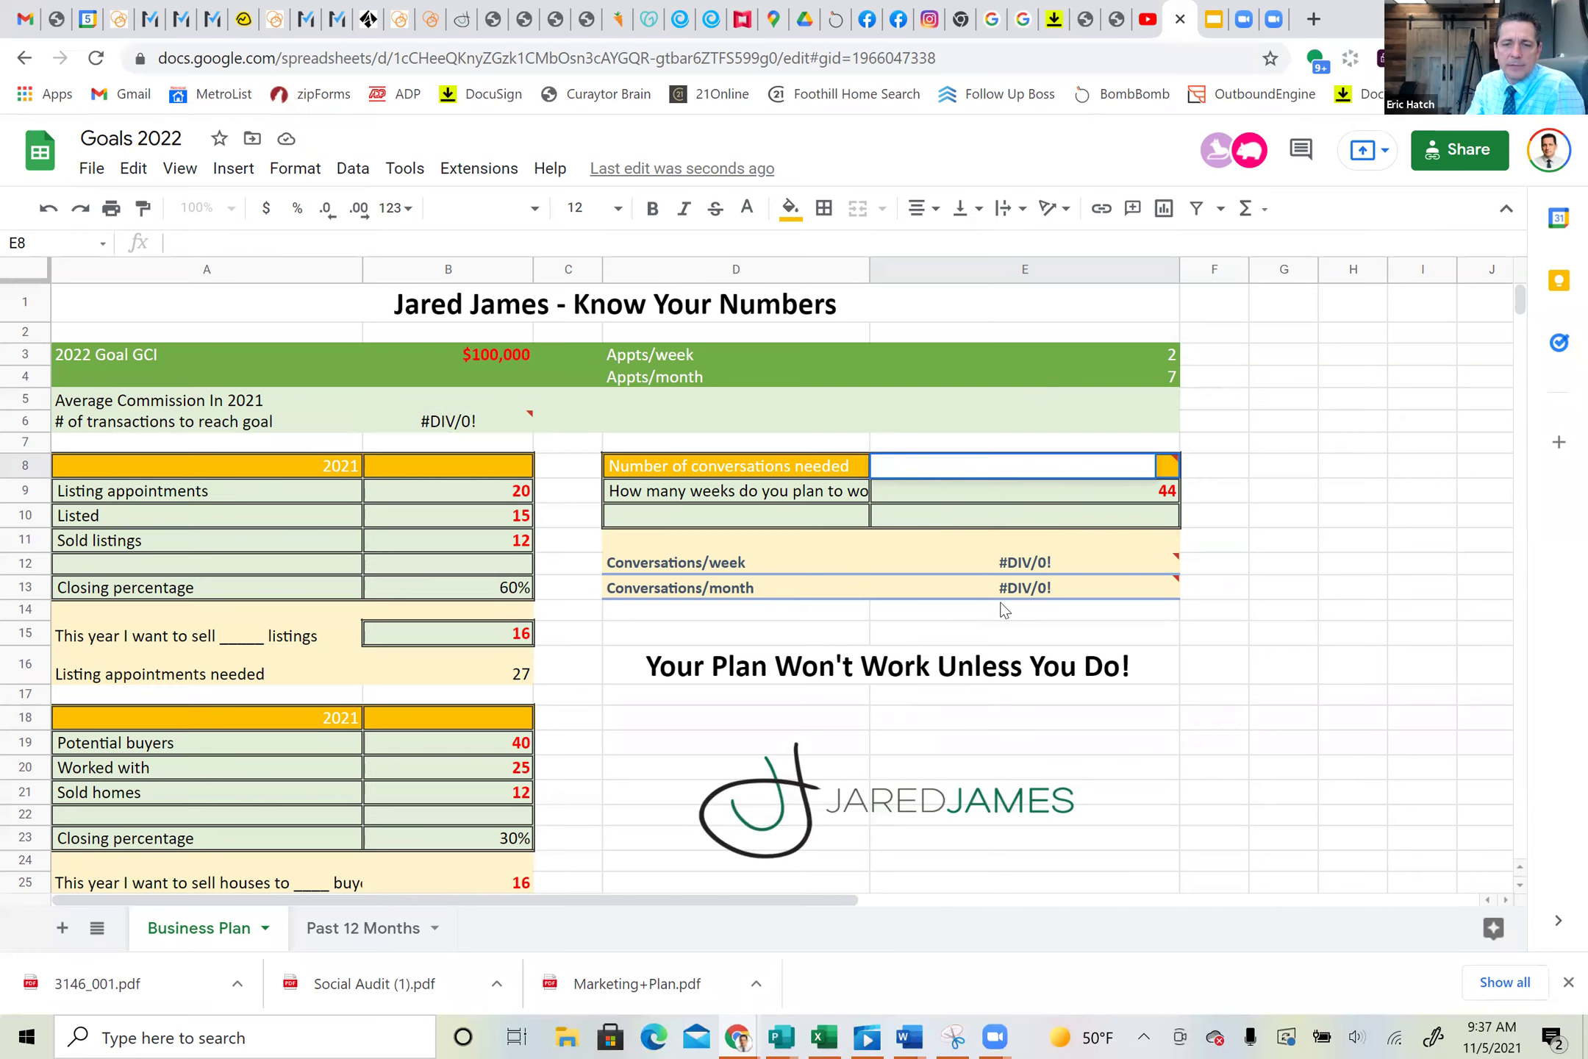
# Step: Look over the monthly and weekly appointment summary and the Past 12 Months sheet, and return to the beginning of the Business Plan sheet
pyautogui.moveTo(997, 588)
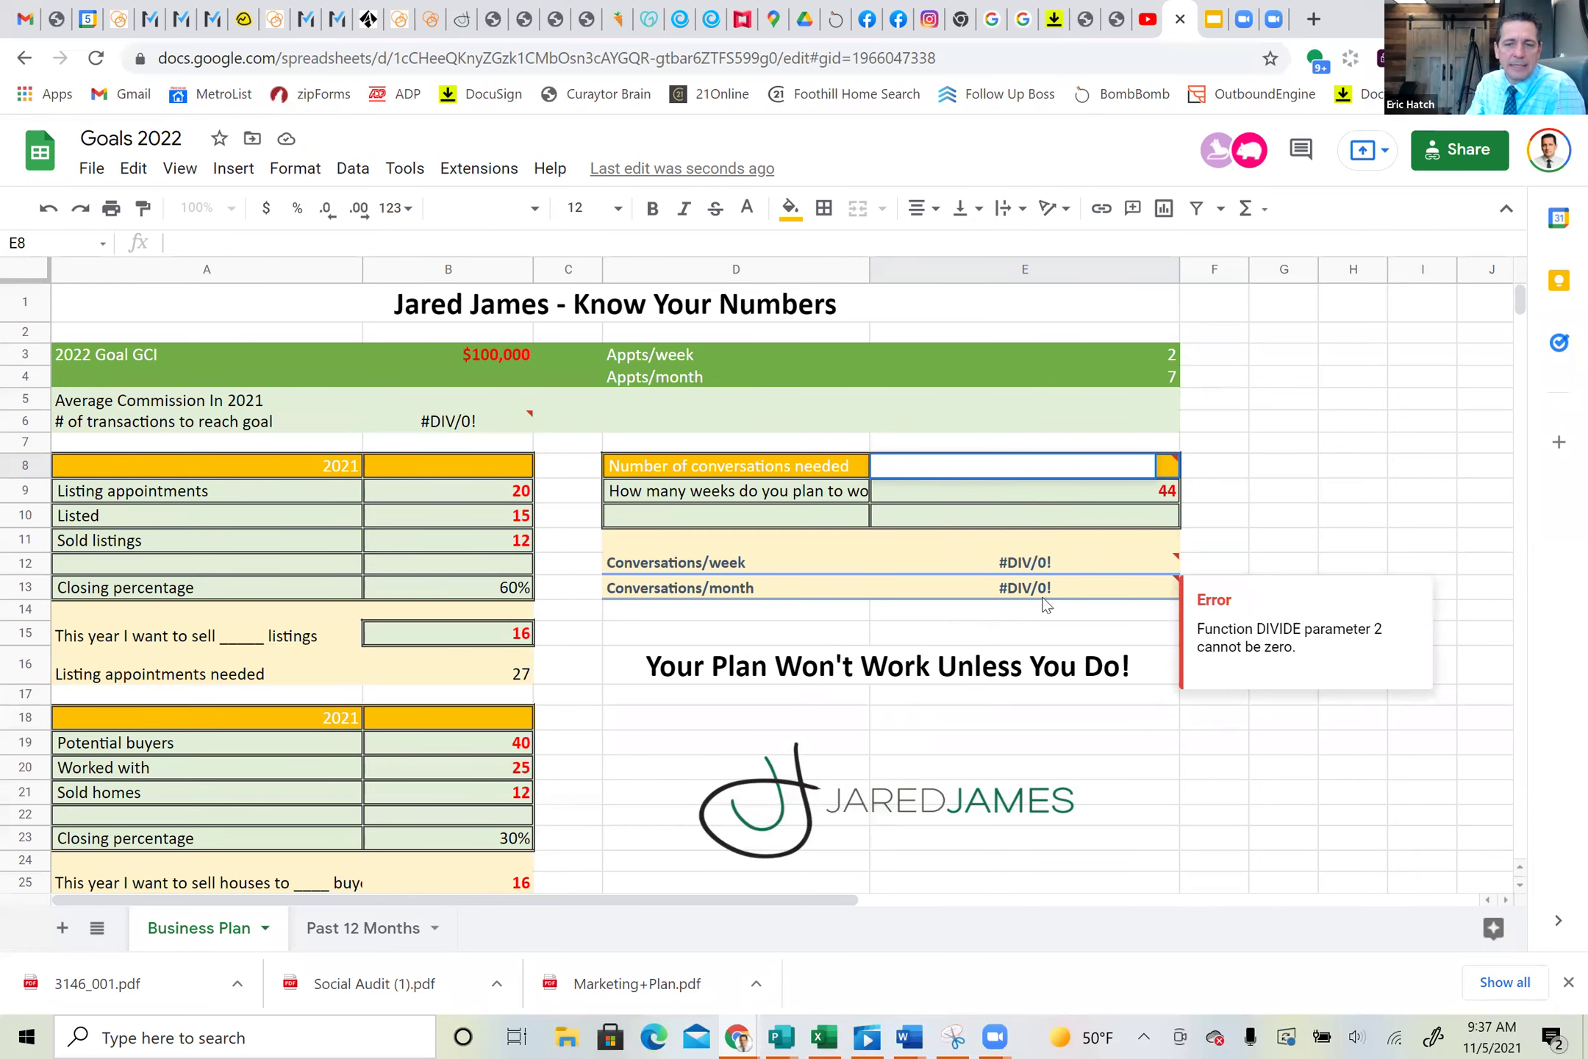
pyautogui.scroll(-3, 852, 622)
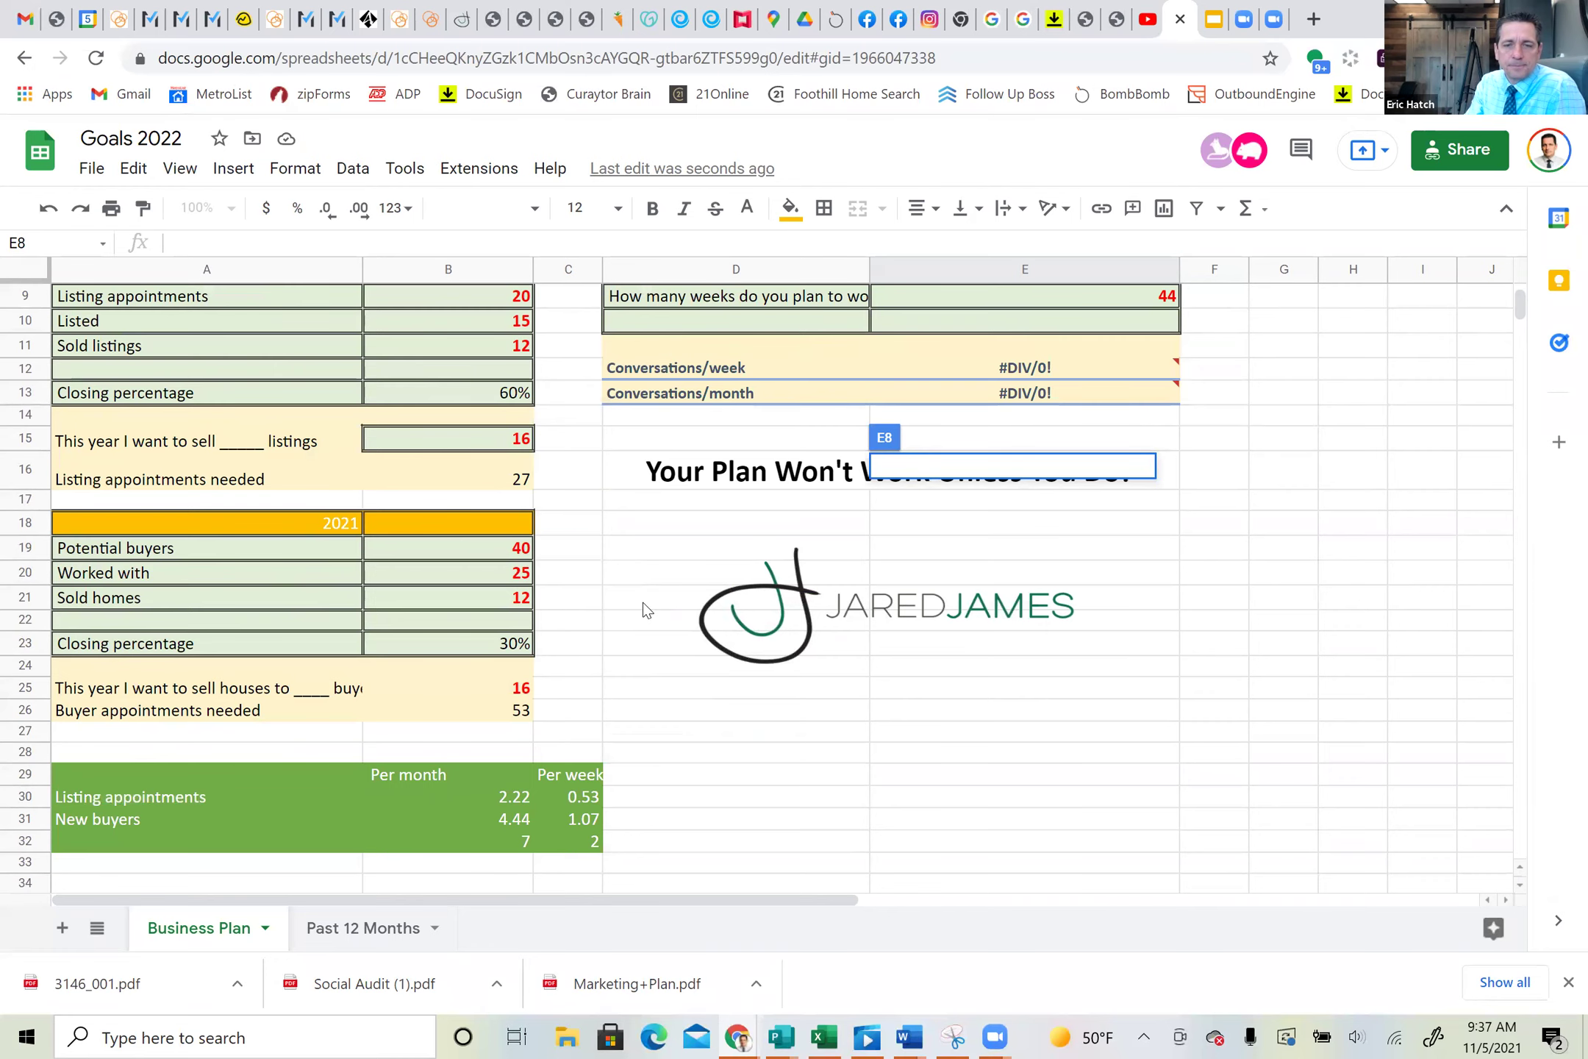
pyautogui.scroll(-3, 662, 567)
pyautogui.scroll(-3, 594, 715)
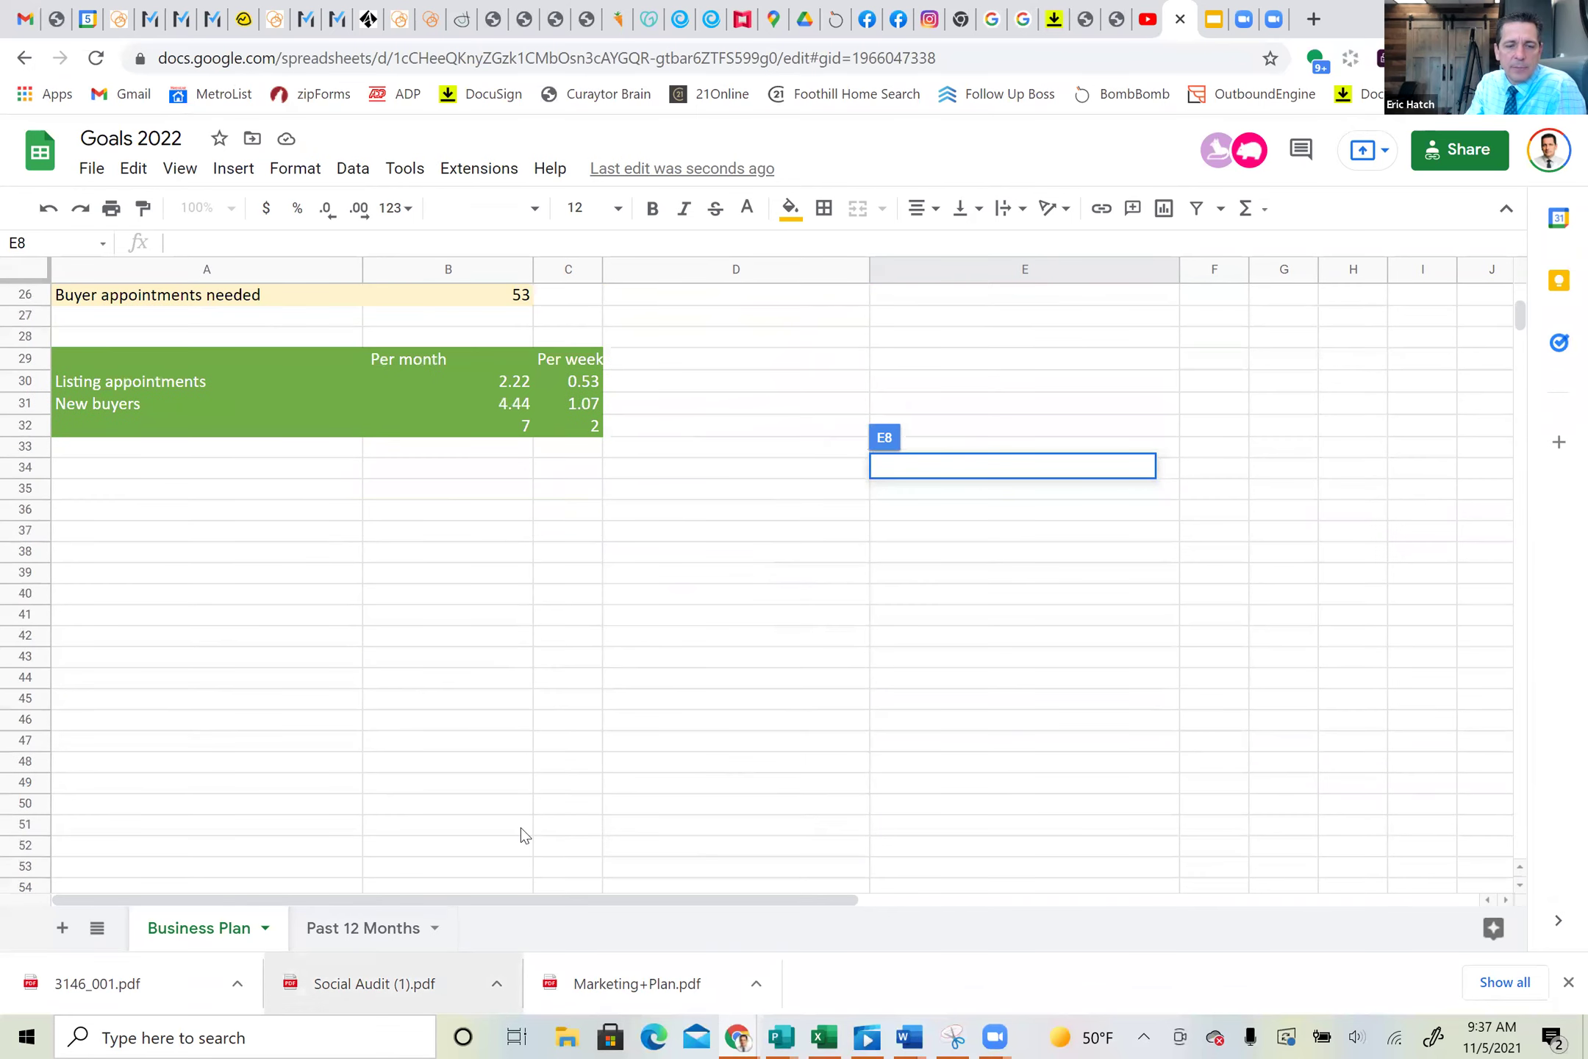
pyautogui.click(363, 928)
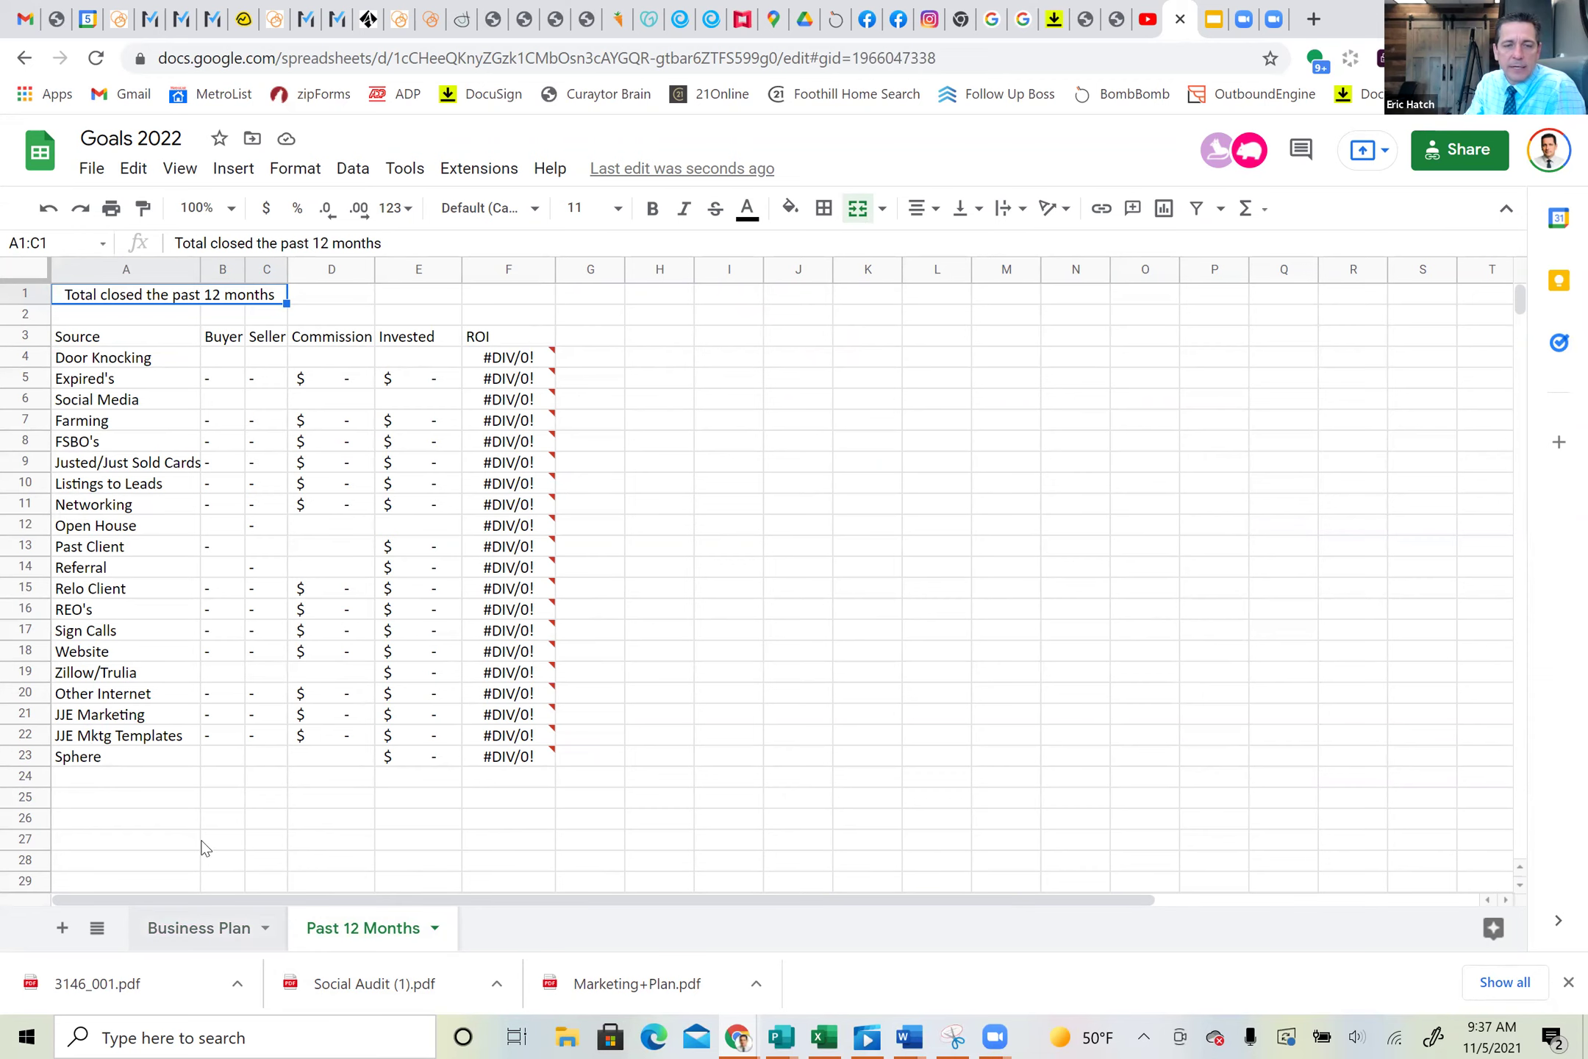
pyautogui.hotkey('ctrl', 'shift', 'pageup')
pyautogui.scroll(3, 735, 456)
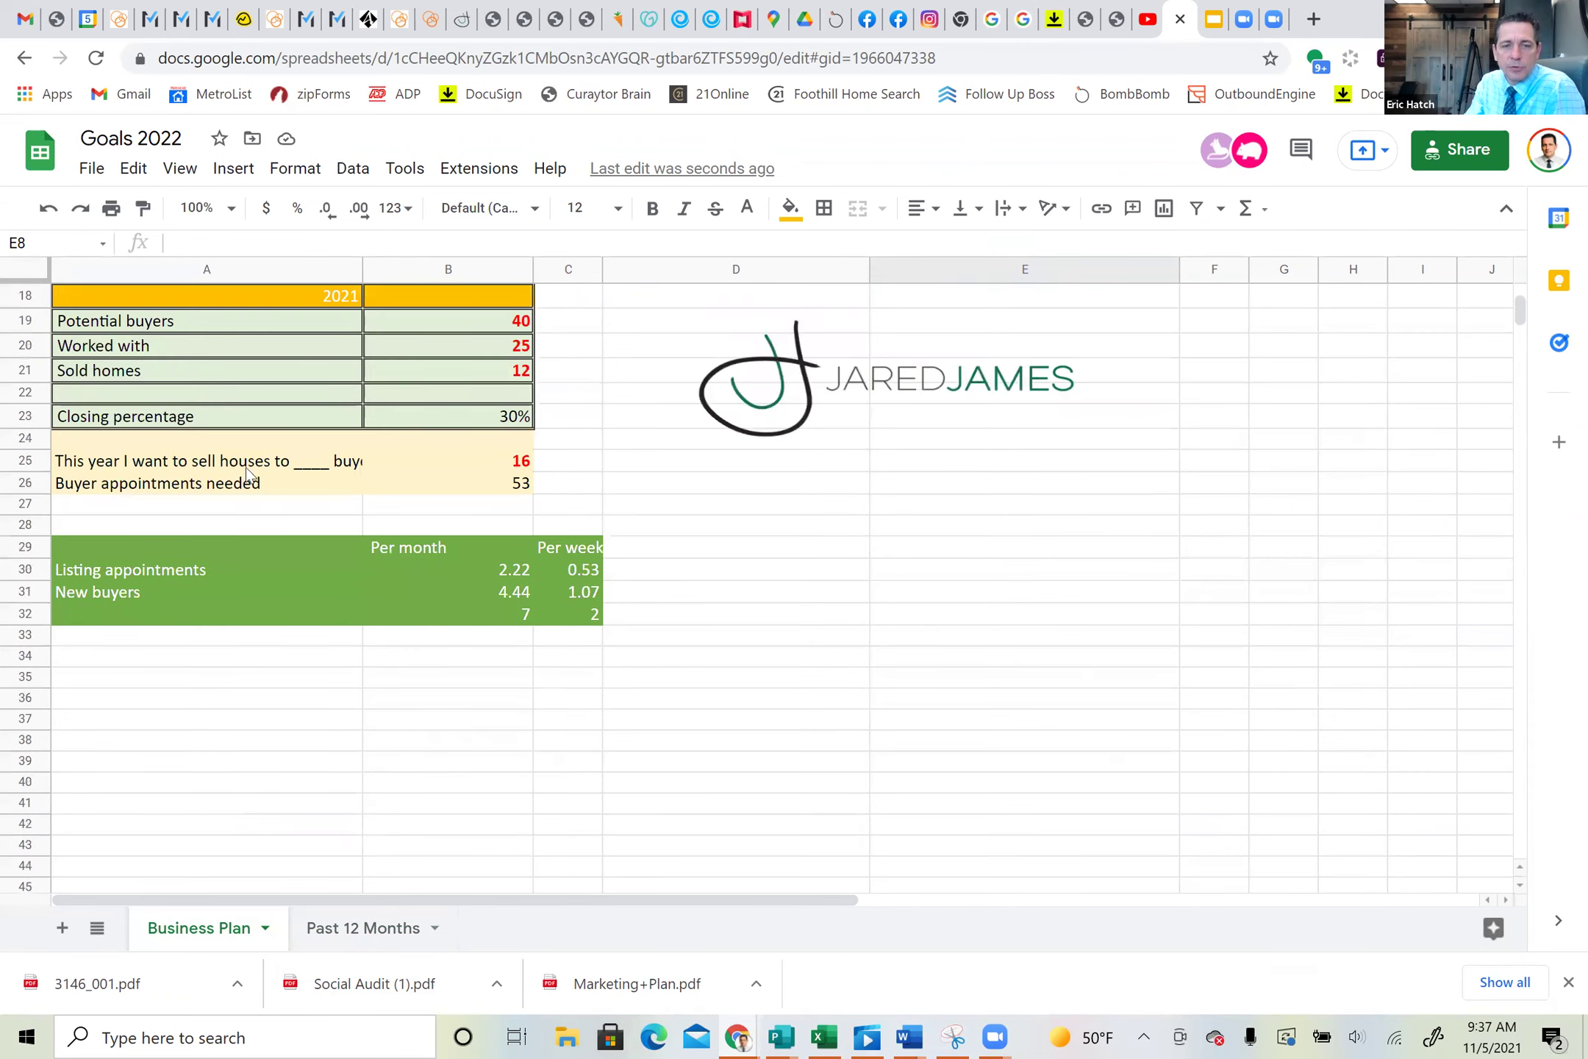
pyautogui.scroll(3, 577, 535)
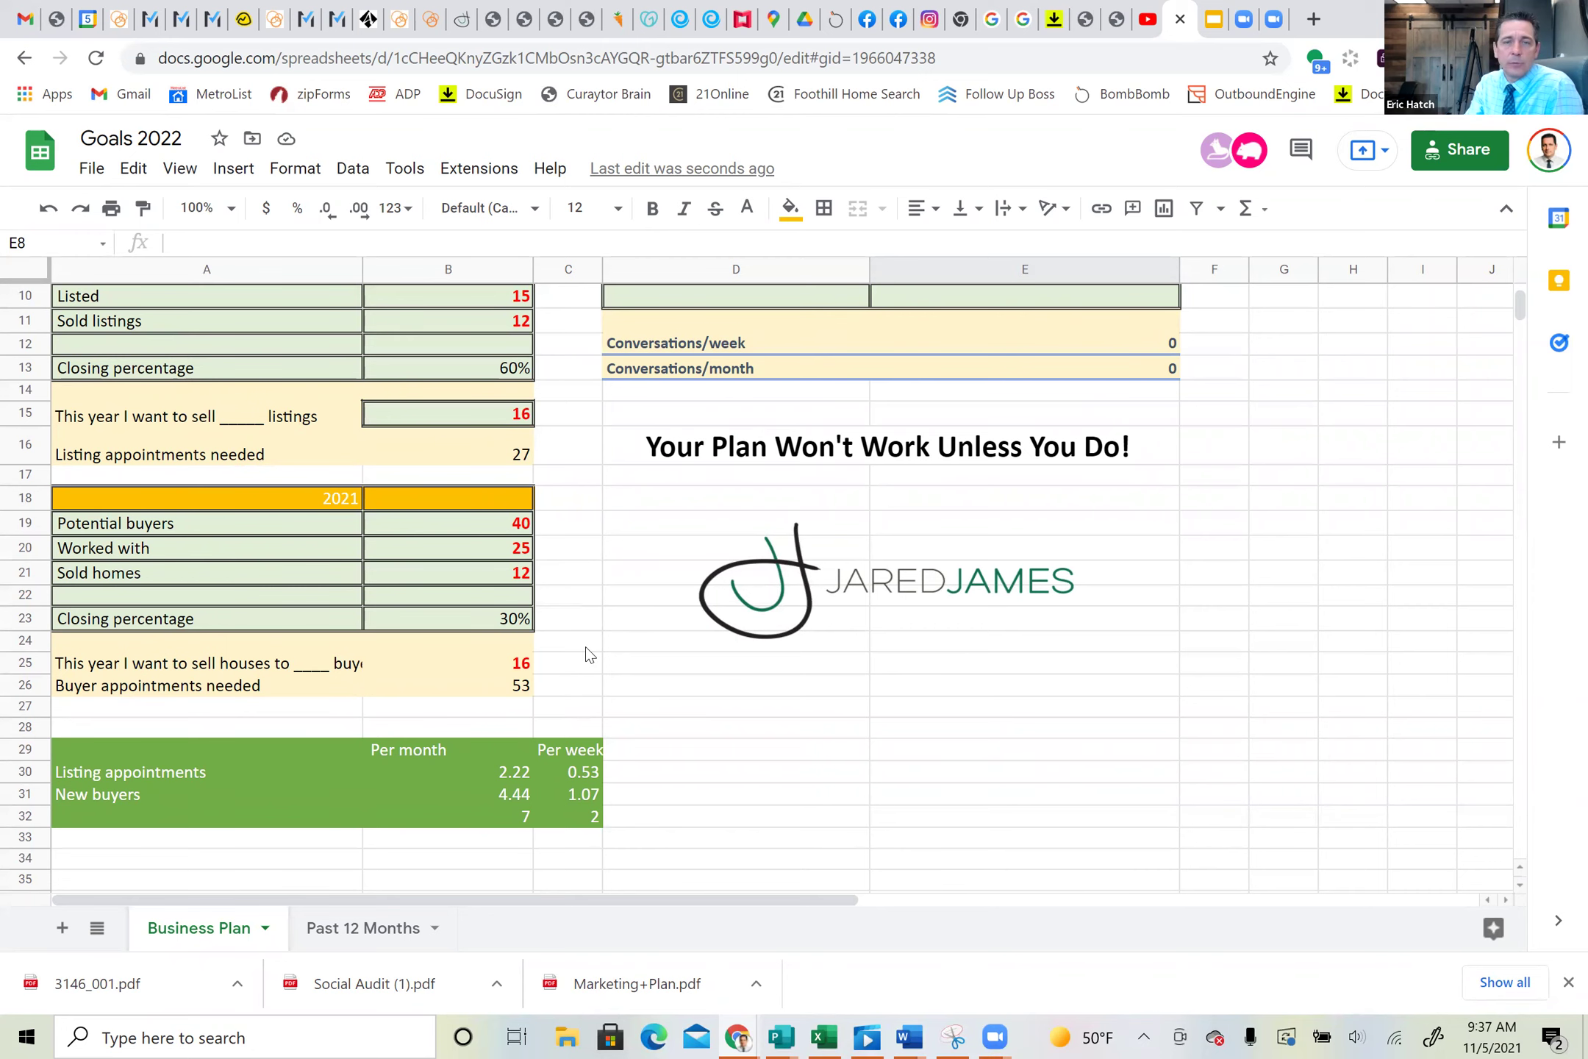
pyautogui.scroll(2, 567, 665)
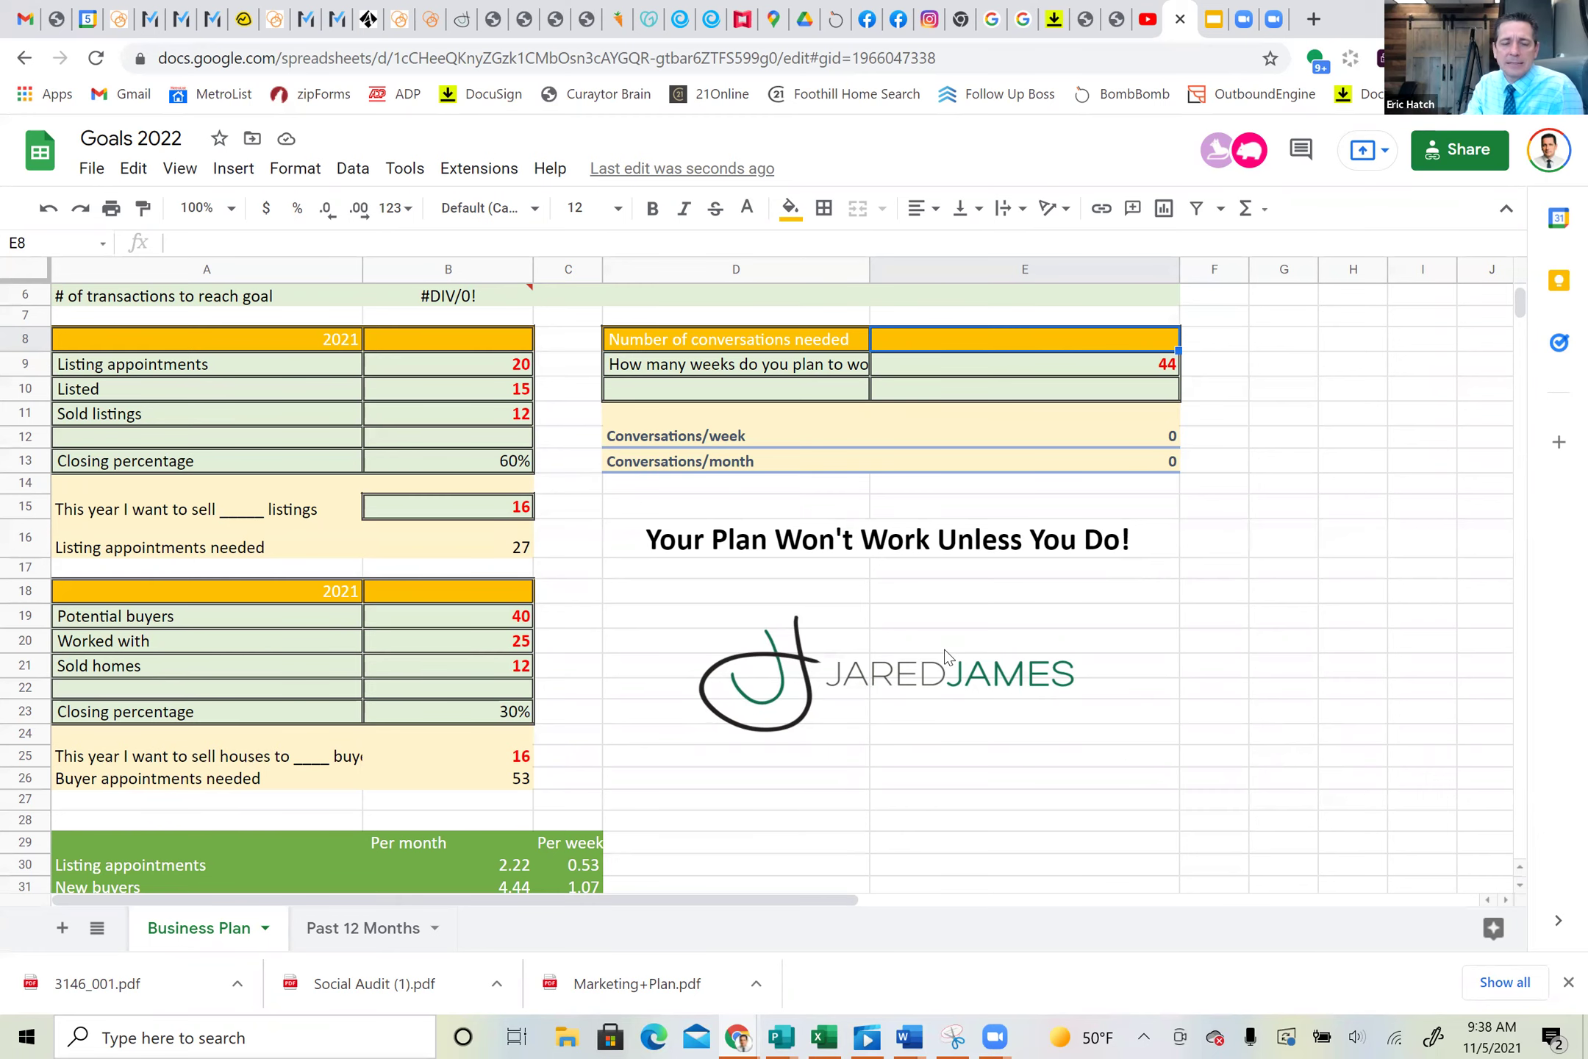
pyautogui.scroll(2, 894, 675)
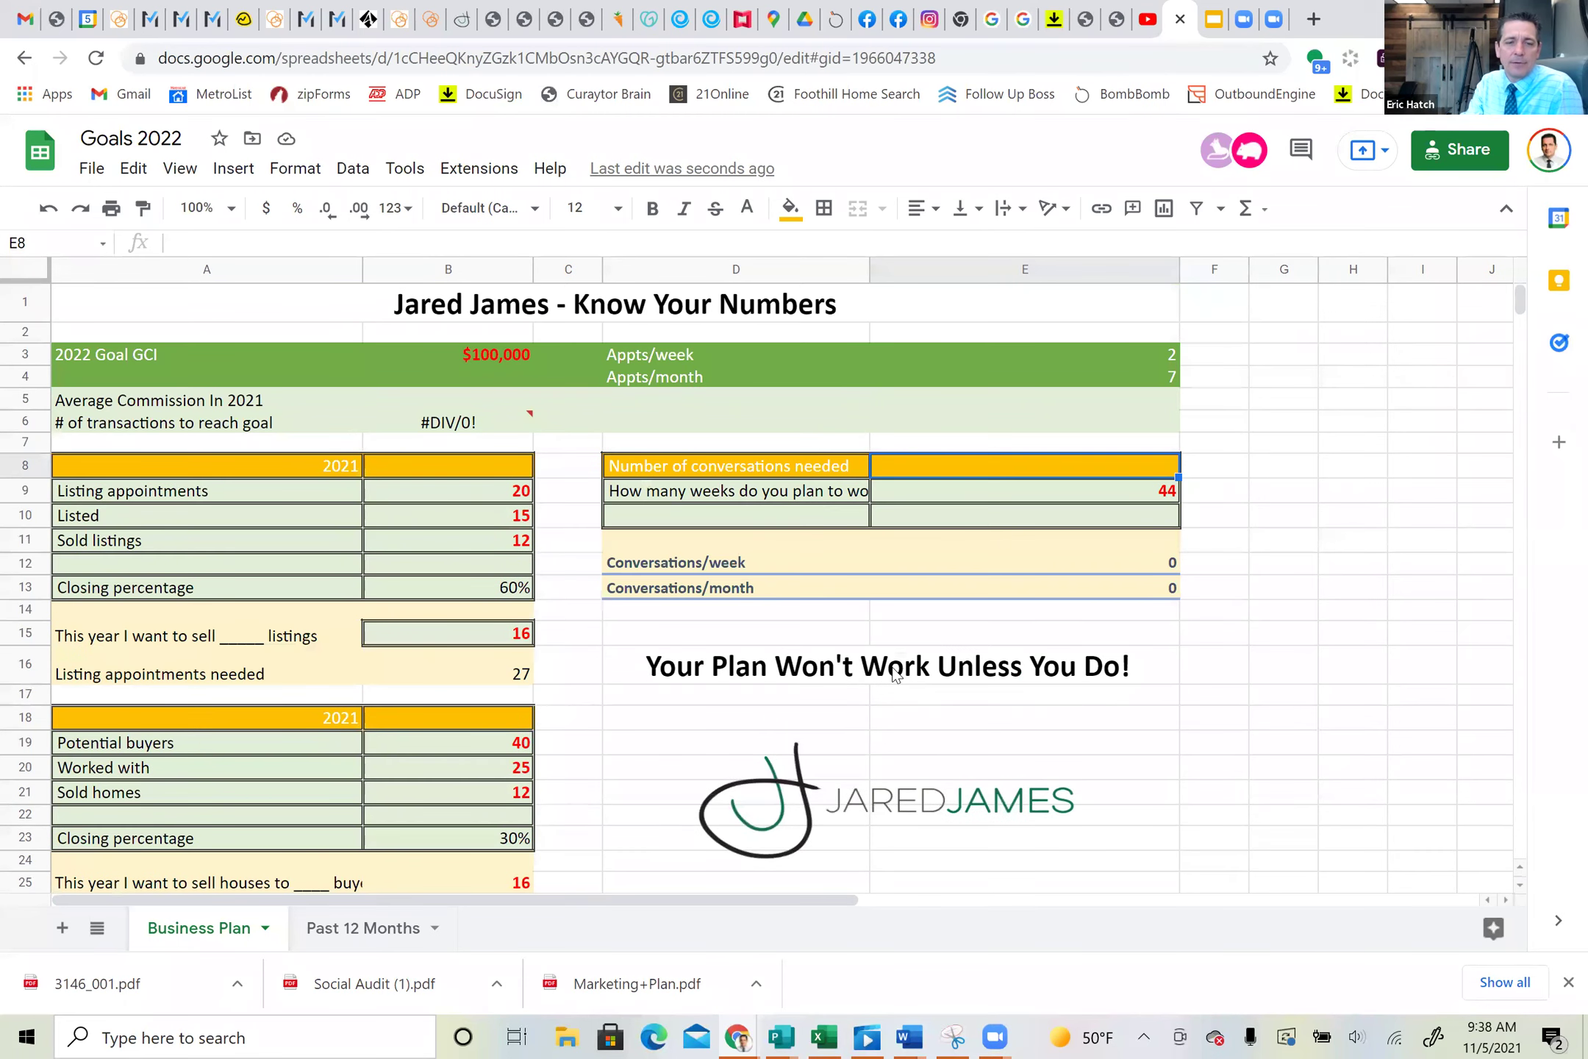